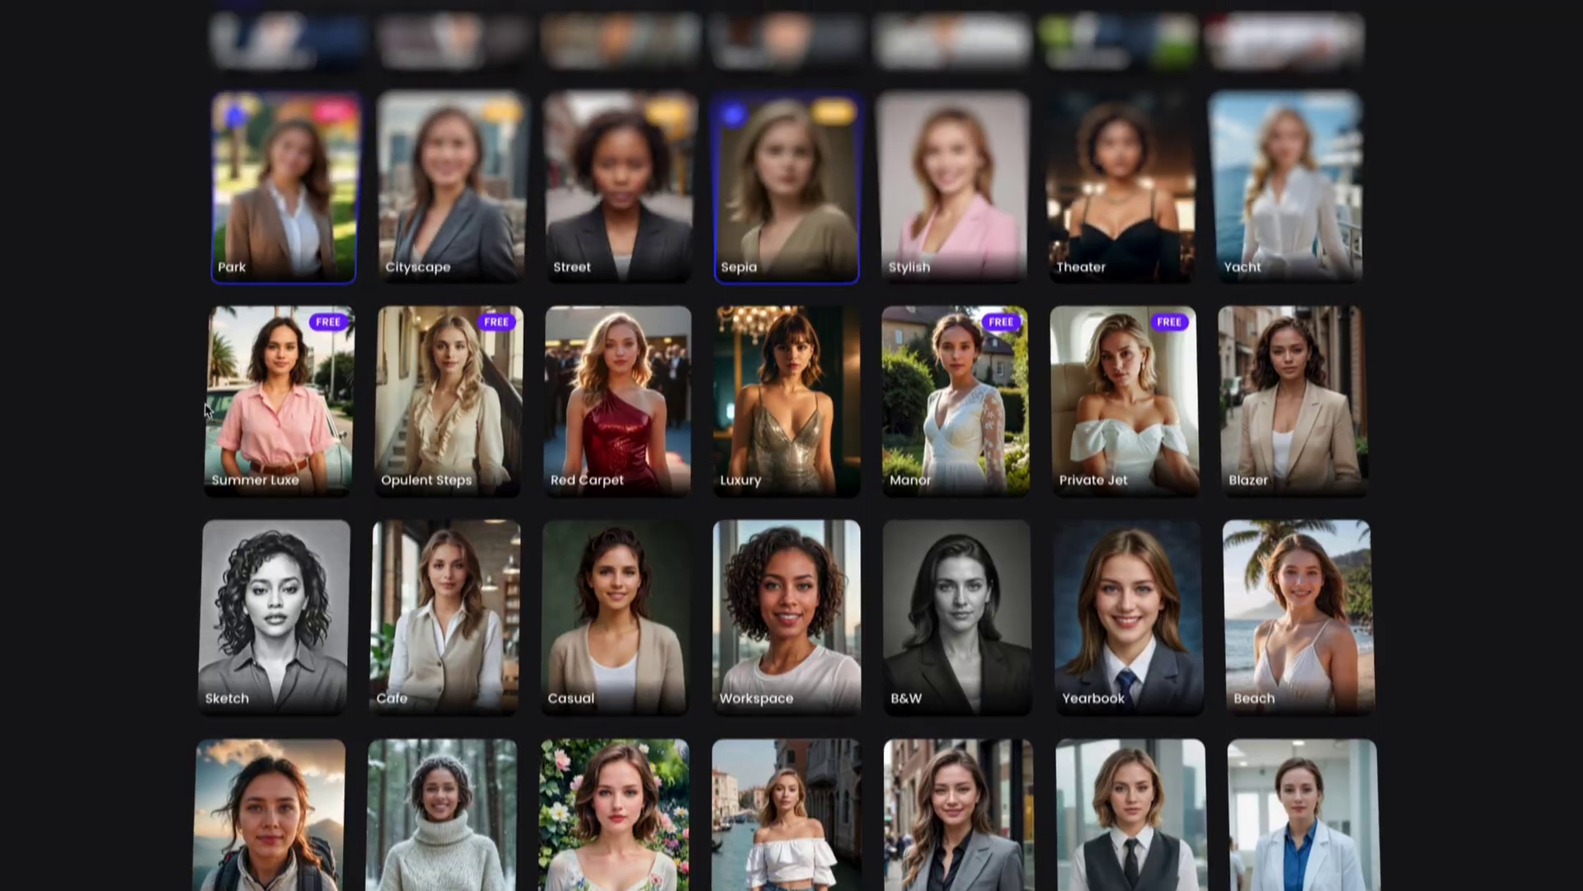
Scroll the Fotor home page down to the Photo Editing with AI section
{"action": "scroll", "coordinate": [791, 577], "scroll_direction": "down", "scroll_amount": 3}
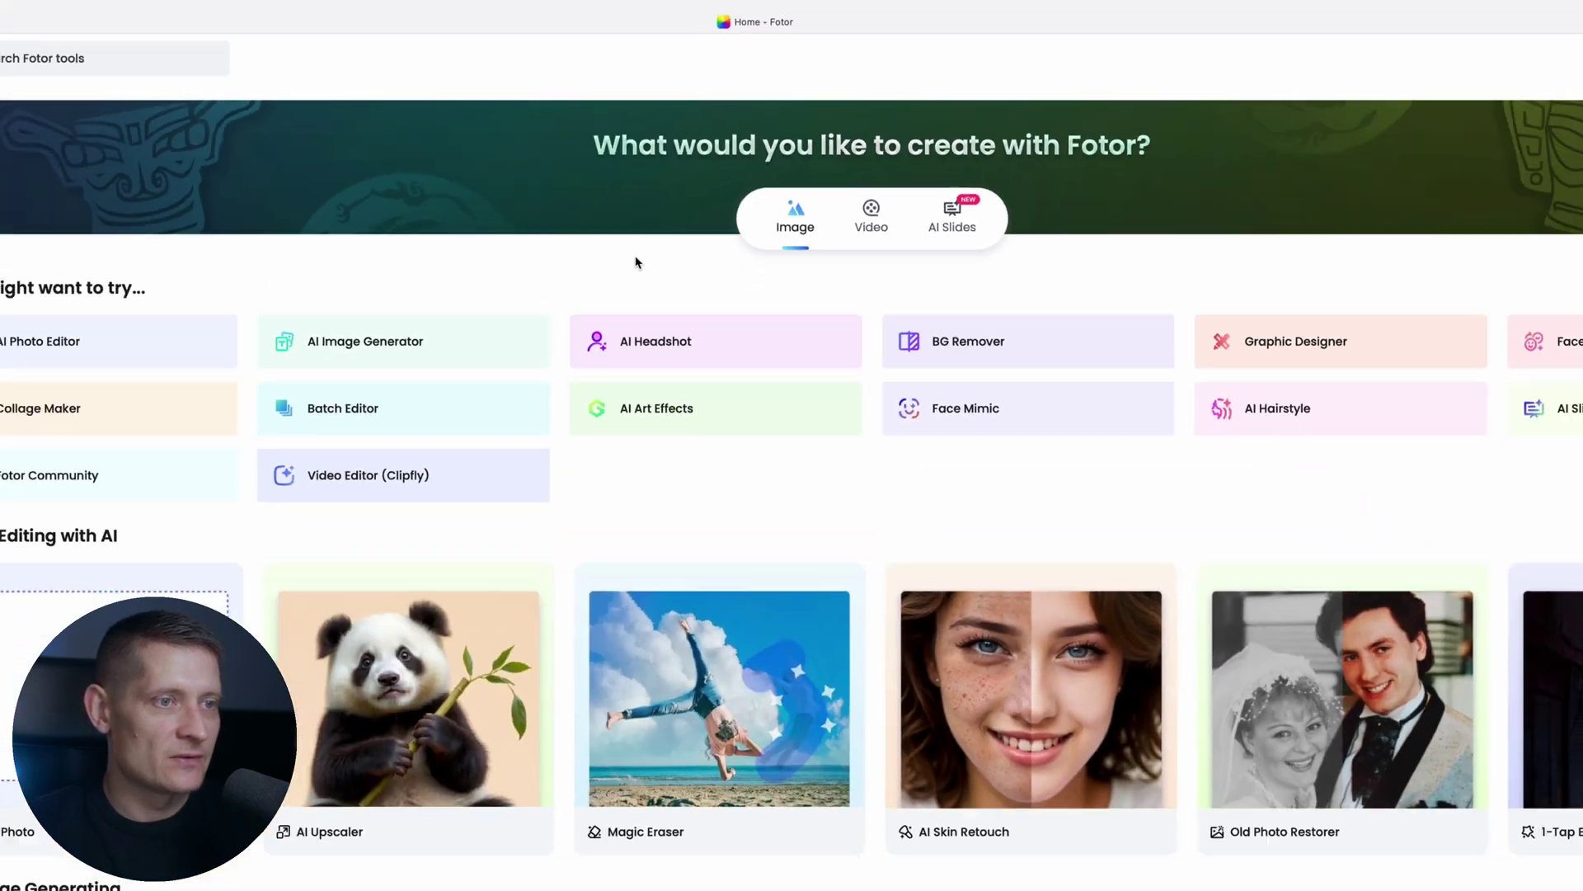
{"action": "scroll", "coordinate": [760, 308], "scroll_direction": "down", "scroll_amount": 5}
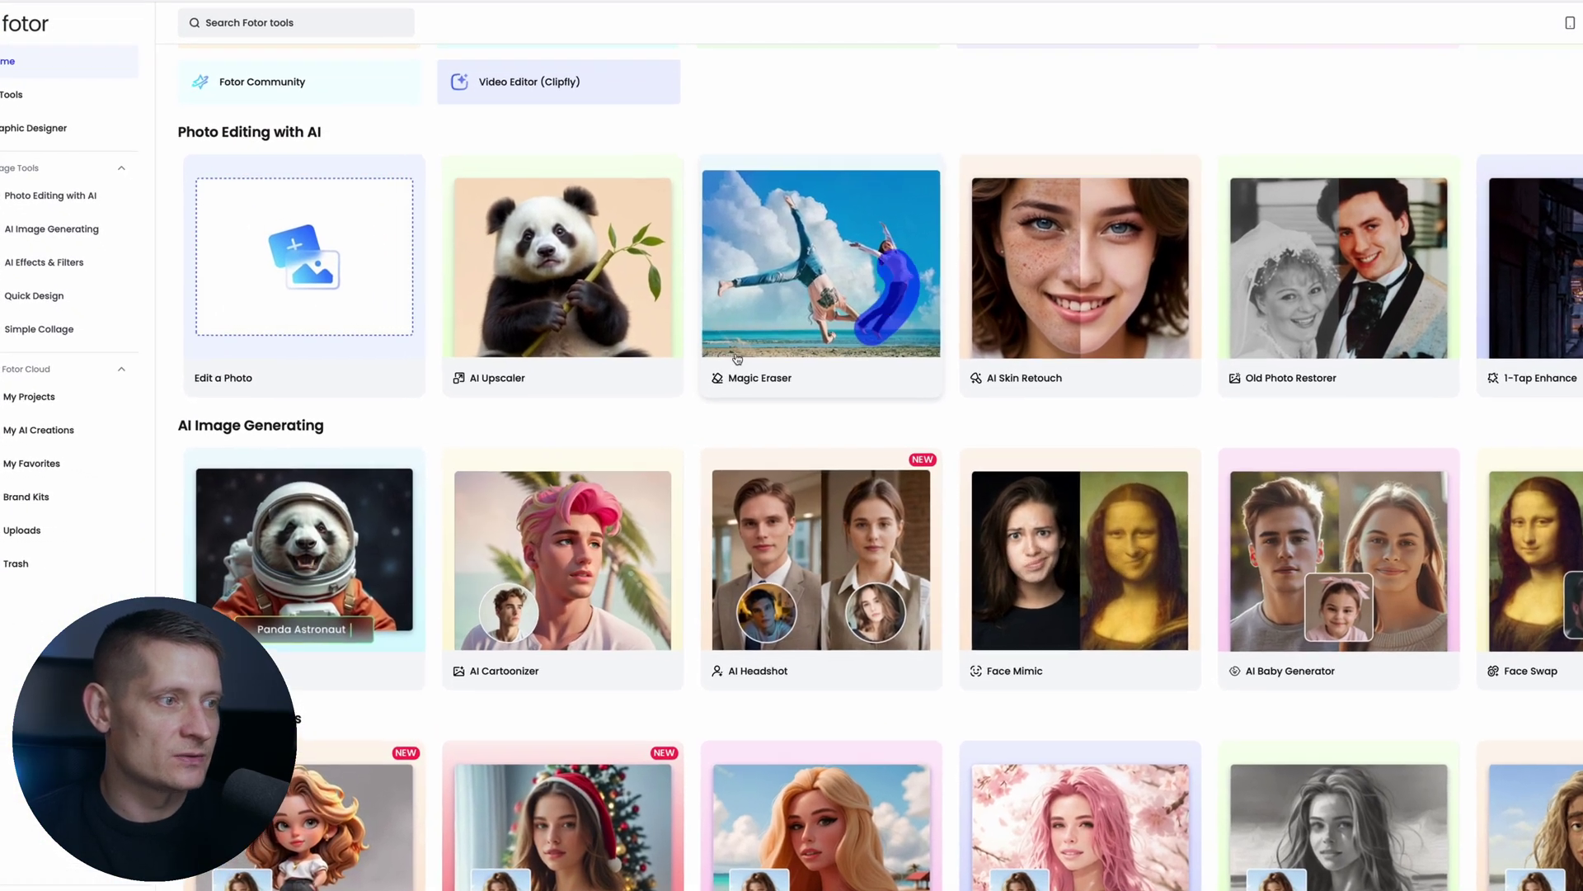
{"action": "scroll", "coordinate": [697, 322], "scroll_direction": "down", "scroll_amount": 2}
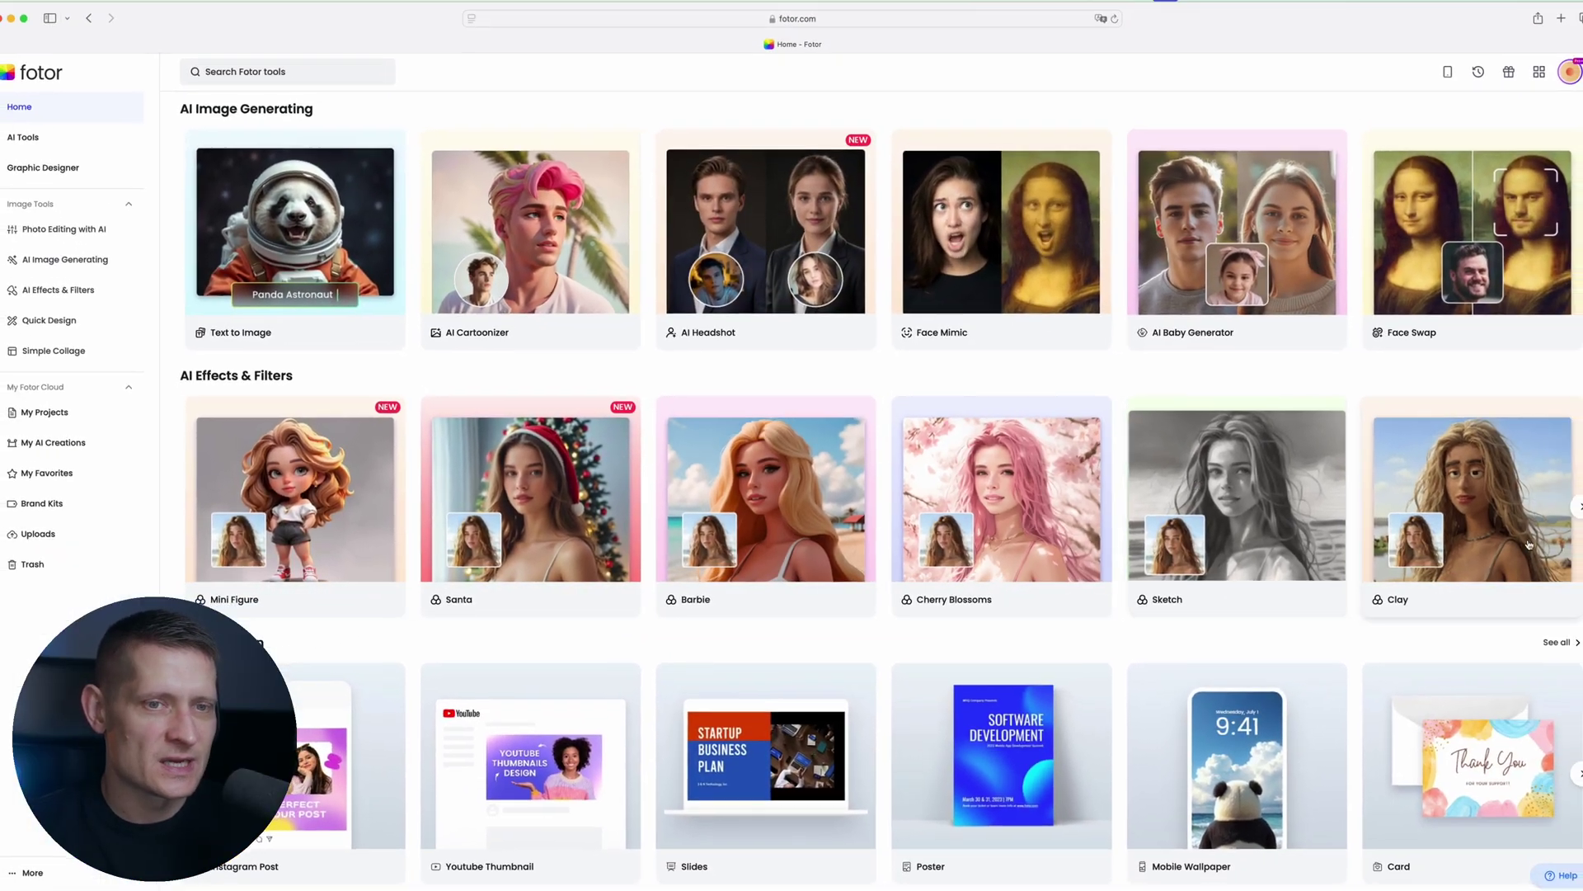
{"action": "left_click", "coordinate": [1577, 507]}
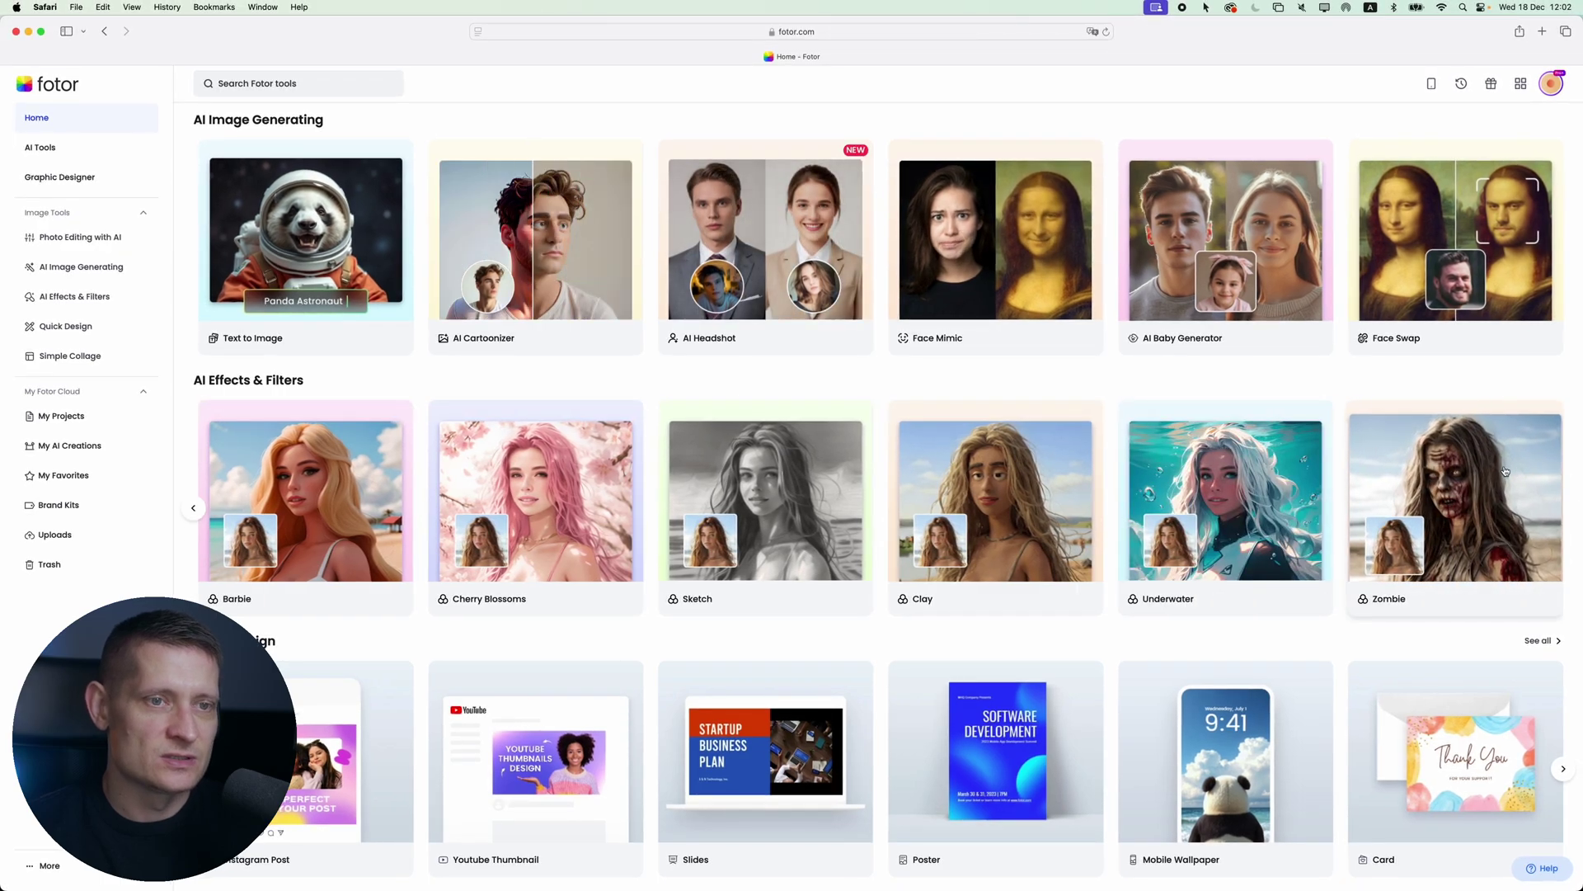
{"action": "scroll", "coordinate": [1200, 470], "scroll_direction": "down", "scroll_amount": 2}
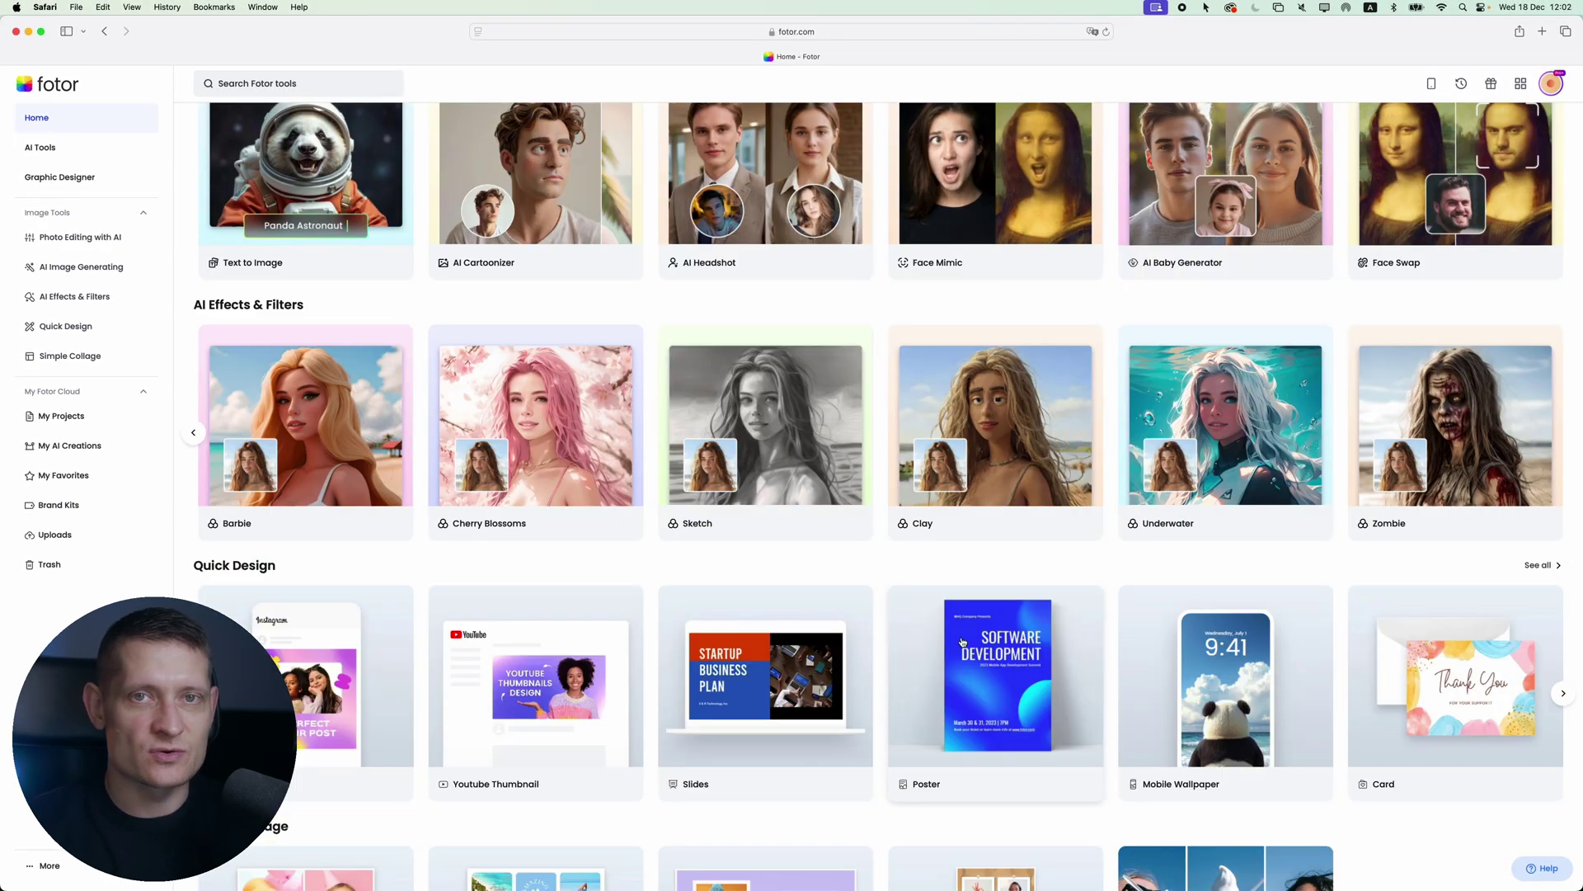
{"action": "scroll", "coordinate": [947, 665], "scroll_direction": "down", "scroll_amount": 6}
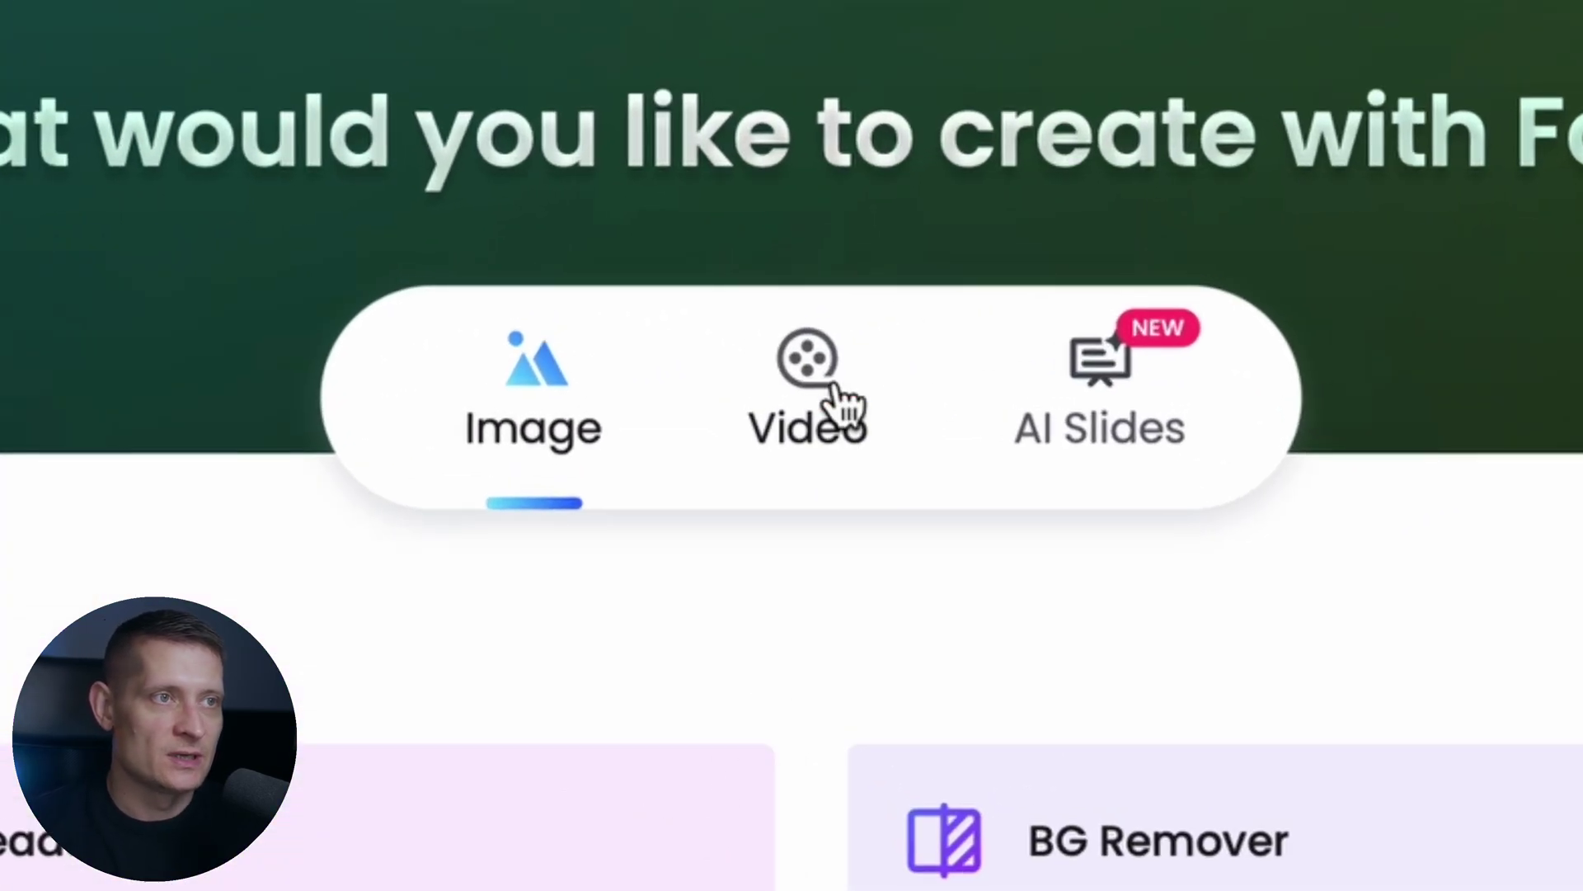
{"action": "left_click", "coordinate": [883, 206]}
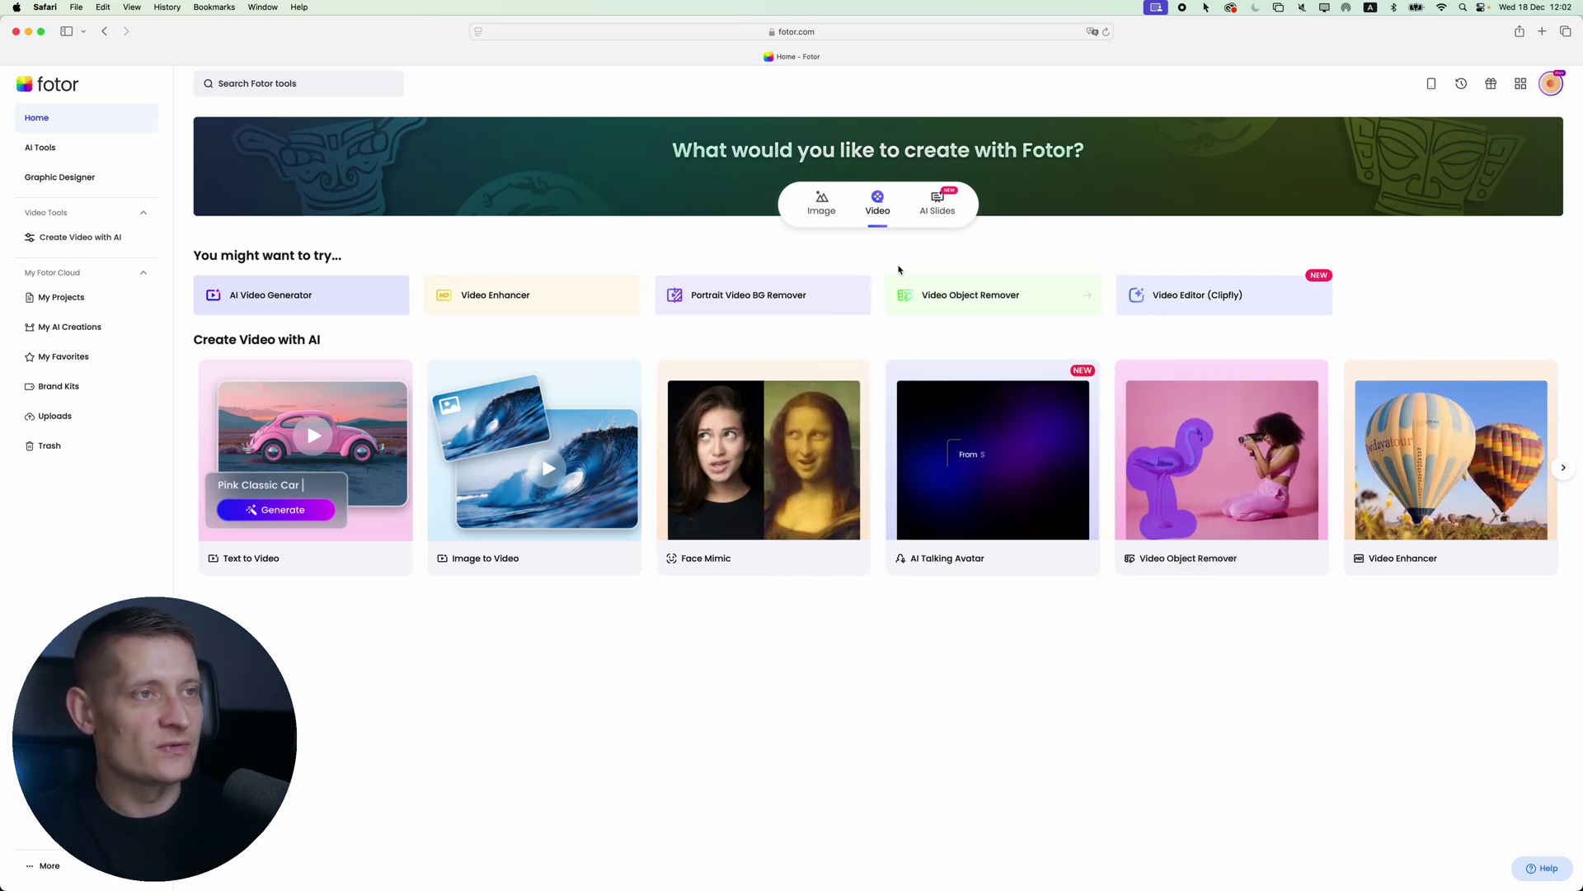
{"action": "left_click", "coordinate": [822, 214]}
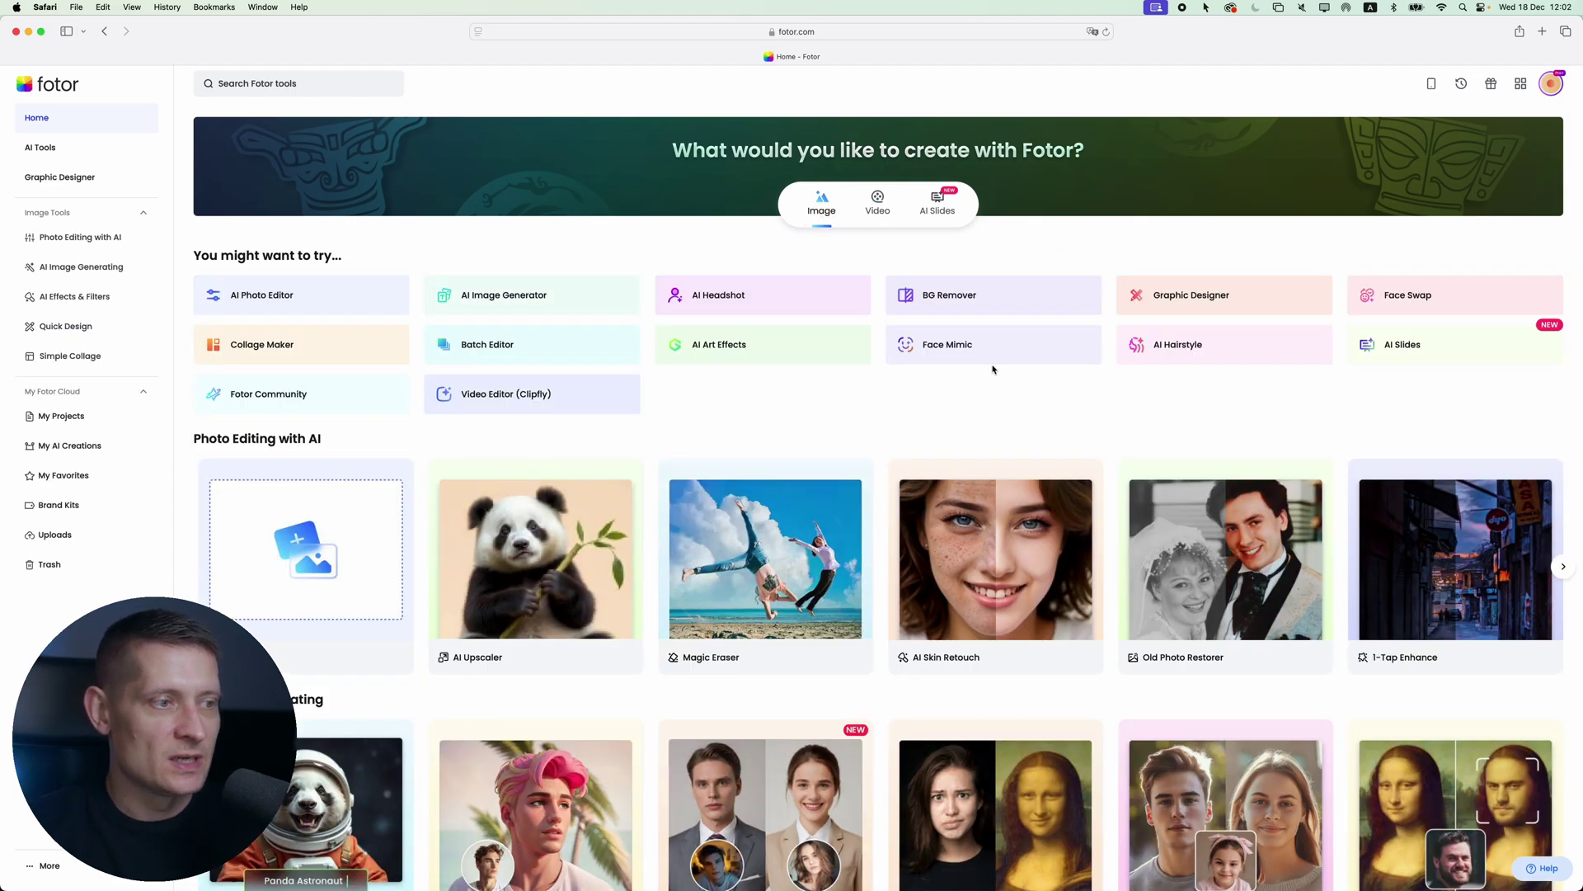
{"action": "scroll", "coordinate": [994, 368], "scroll_direction": "down", "scroll_amount": 5}
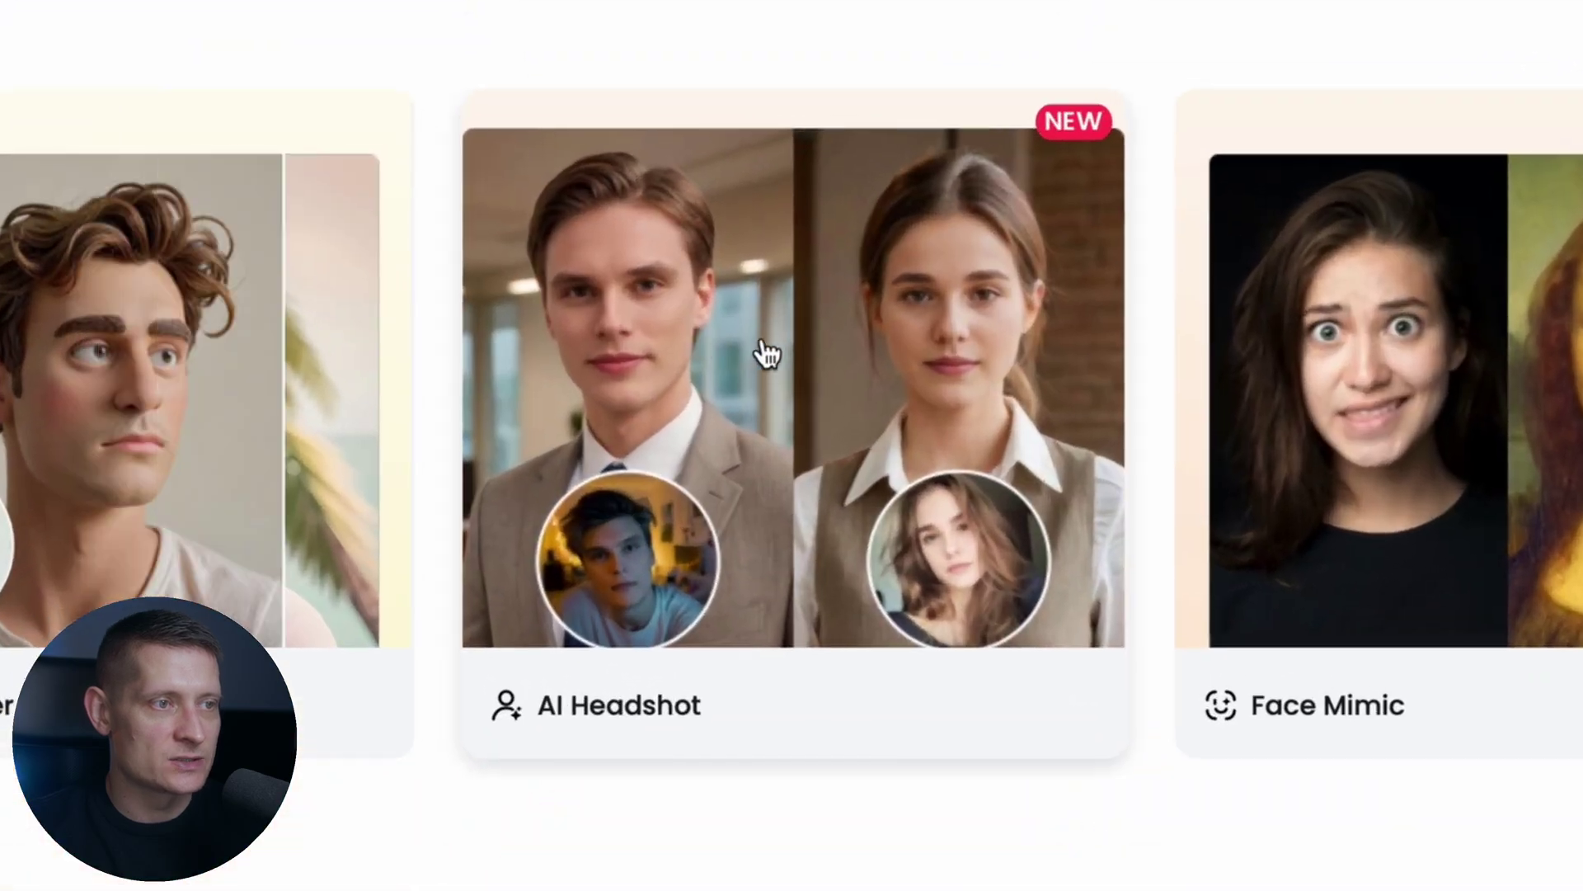
Open AI Headshot, set the subject to Female, and start generating to reach the styles
{"action": "left_click", "coordinate": [764, 350]}
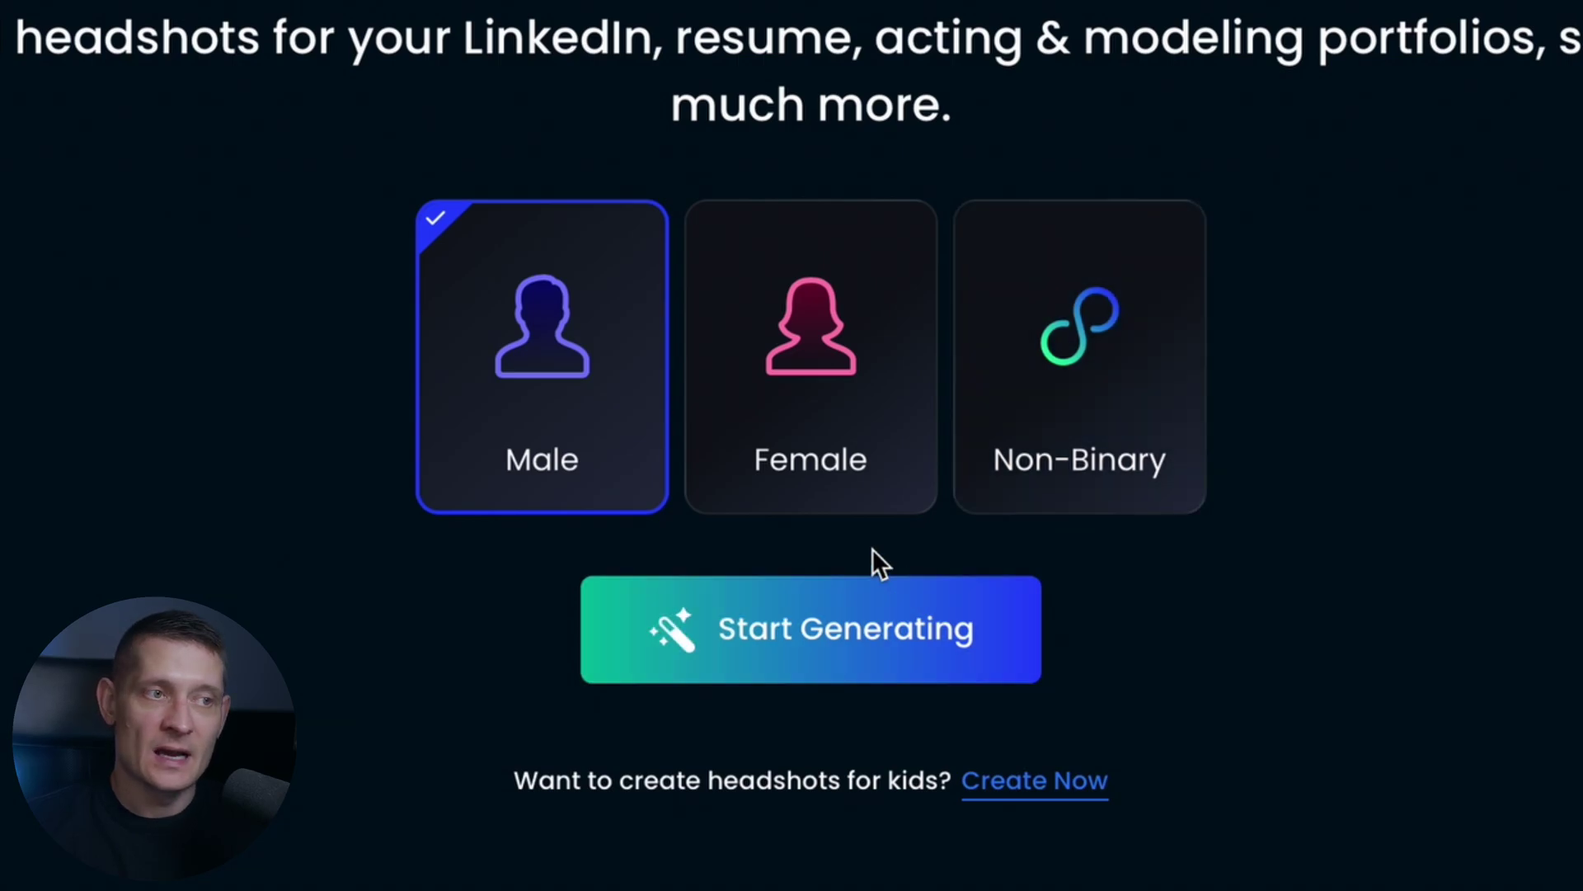
{"action": "left_click", "coordinate": [842, 384]}
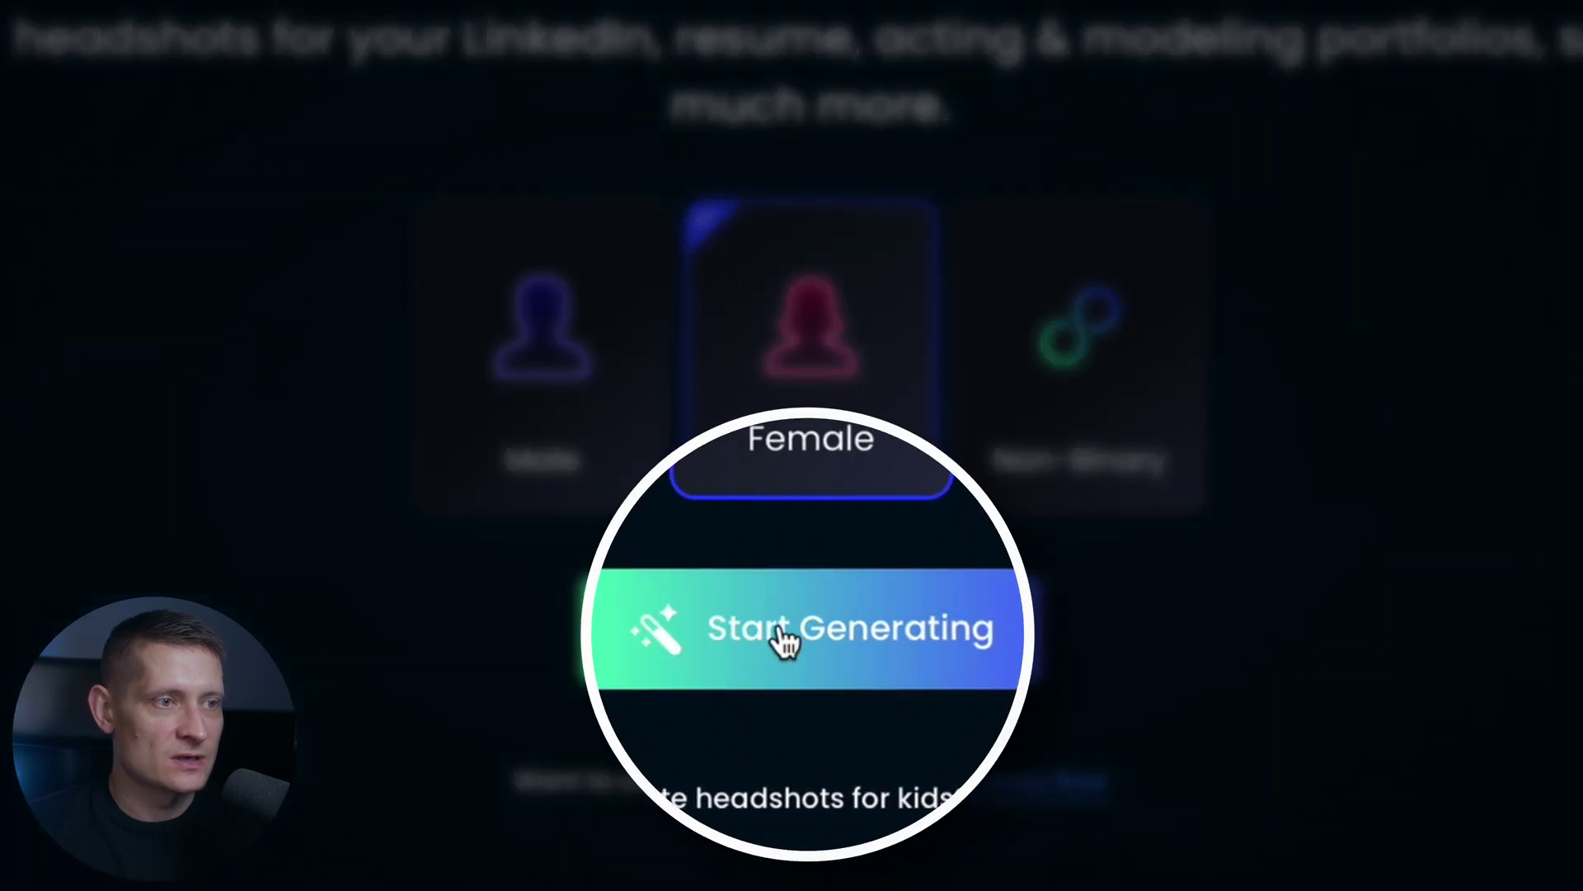
{"action": "left_click", "coordinate": [785, 642]}
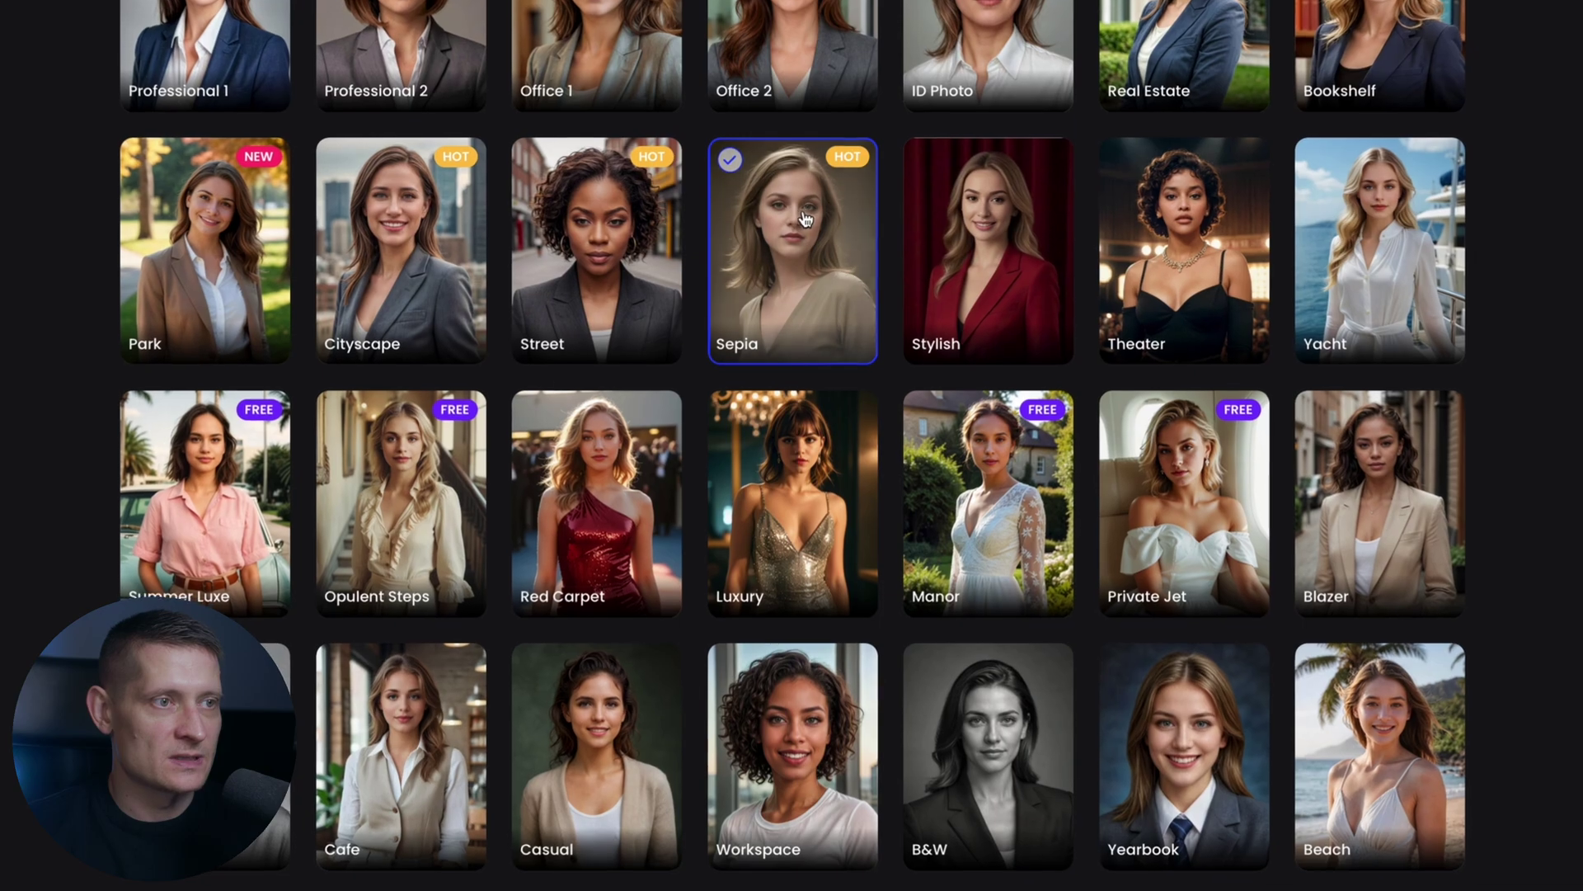
Select the Sepia, Park, American Comic and Snowy styles and continue to photo upload
{"action": "left_click", "coordinate": [843, 180]}
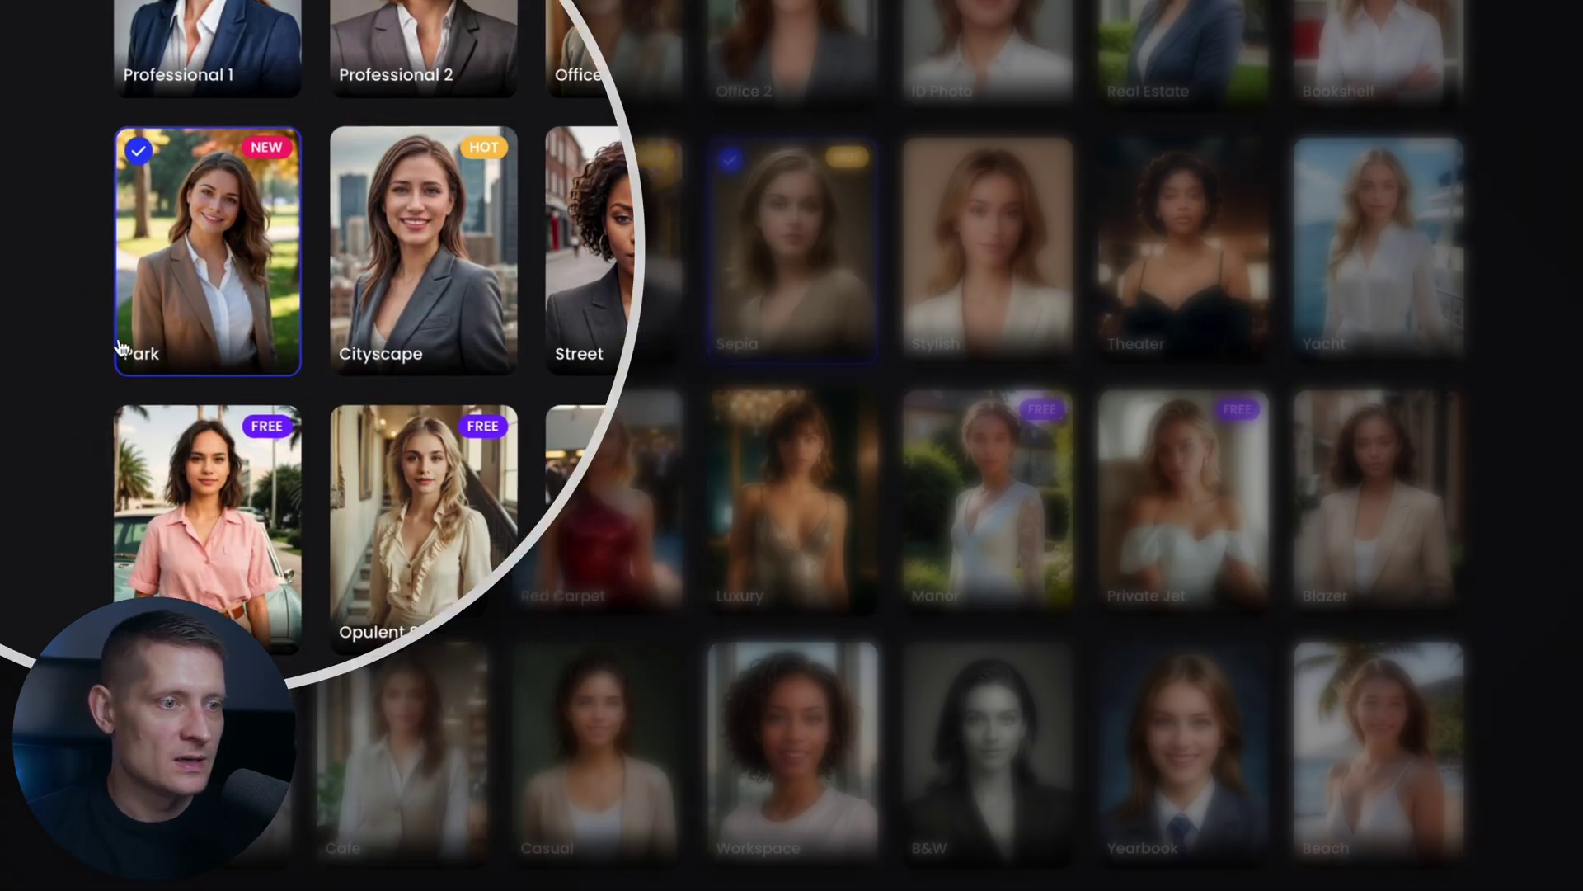
{"action": "scroll", "coordinate": [149, 363], "scroll_direction": "down", "scroll_amount": 8}
{"action": "left_click", "coordinate": [147, 363]}
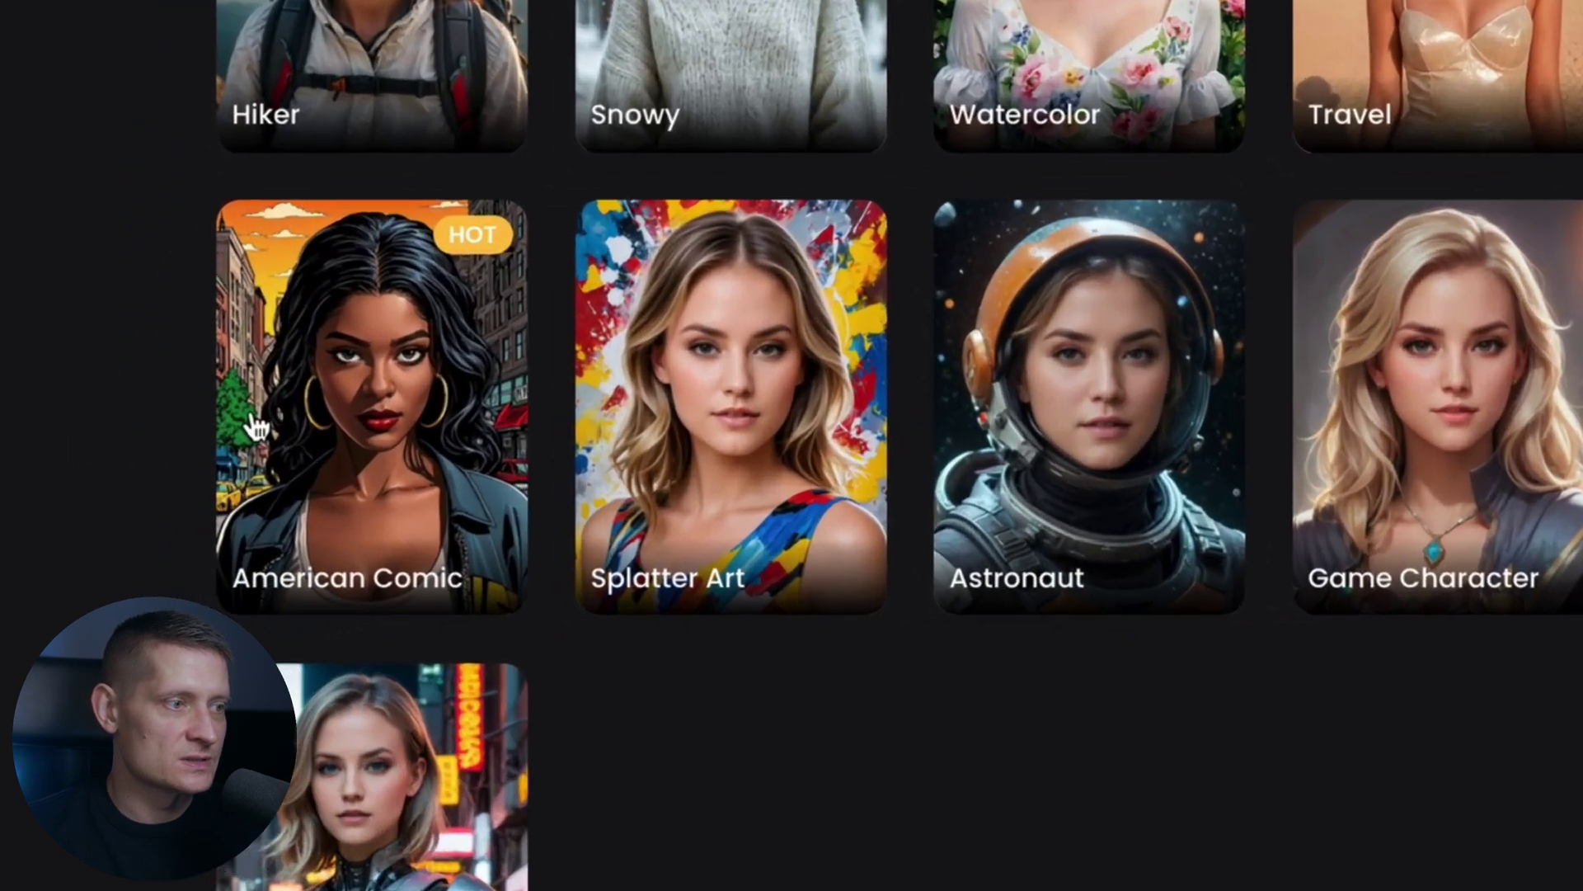
{"action": "left_click", "coordinate": [247, 520]}
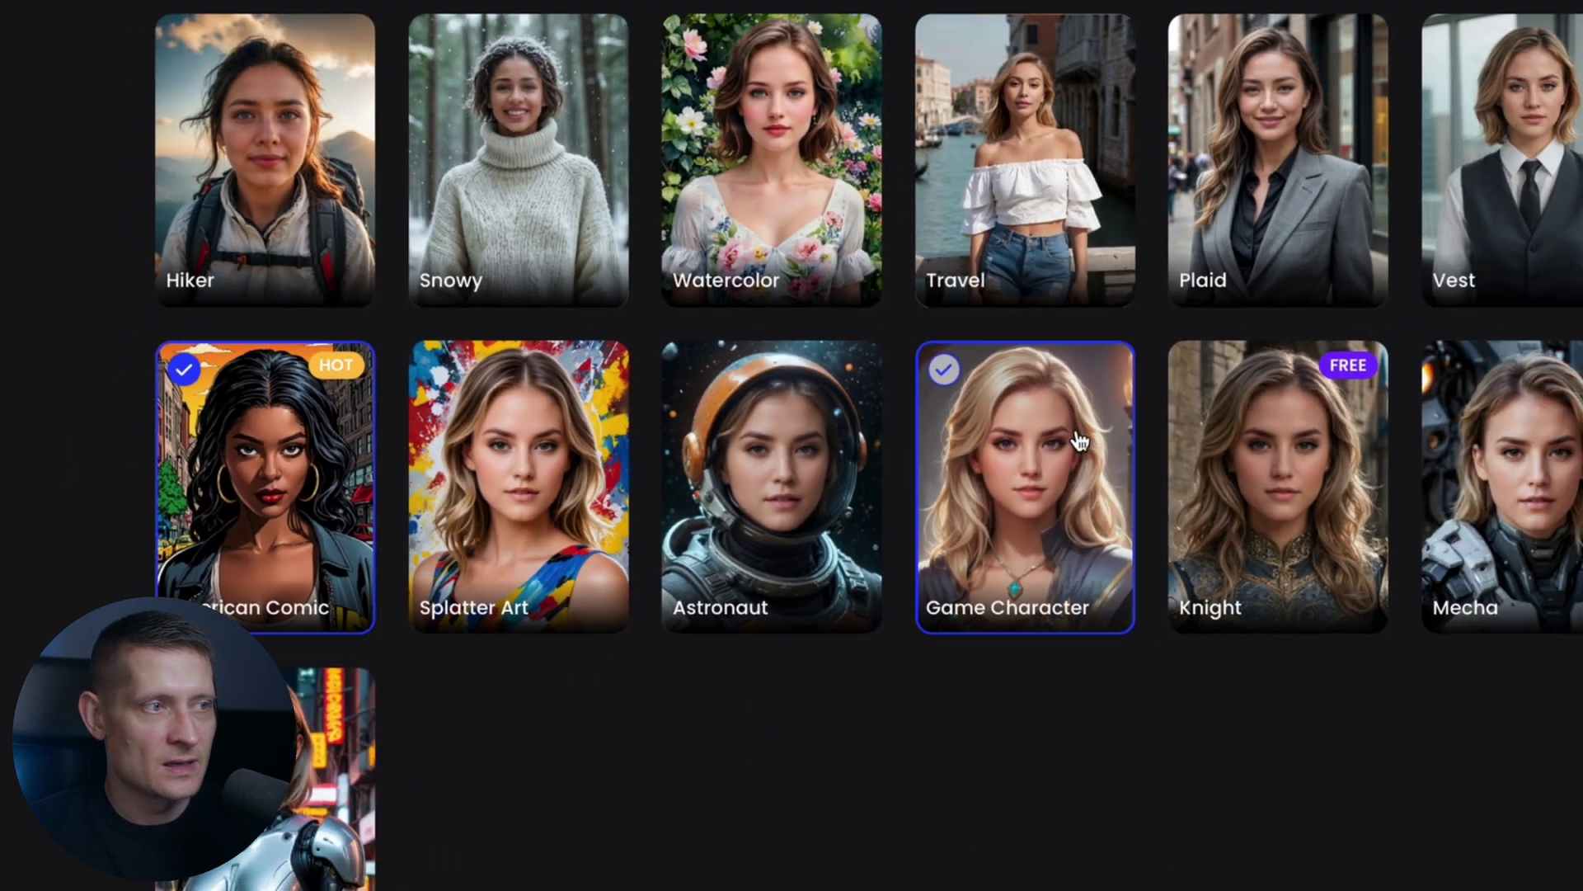
{"action": "left_click", "coordinate": [1044, 254]}
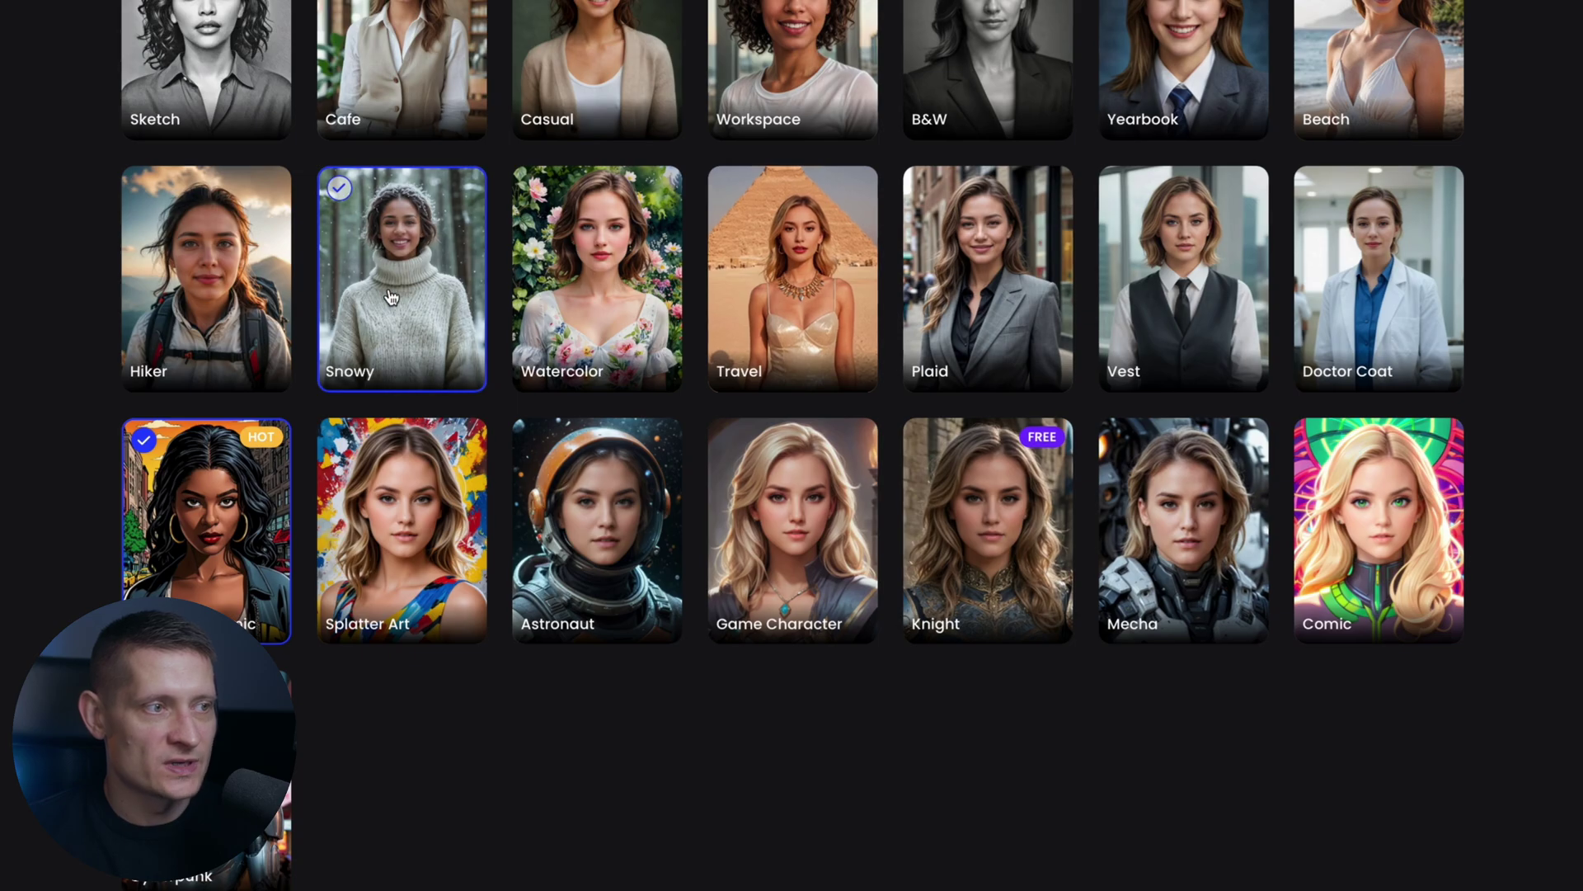
{"action": "scroll", "coordinate": [829, 307], "scroll_direction": "up", "scroll_amount": 5}
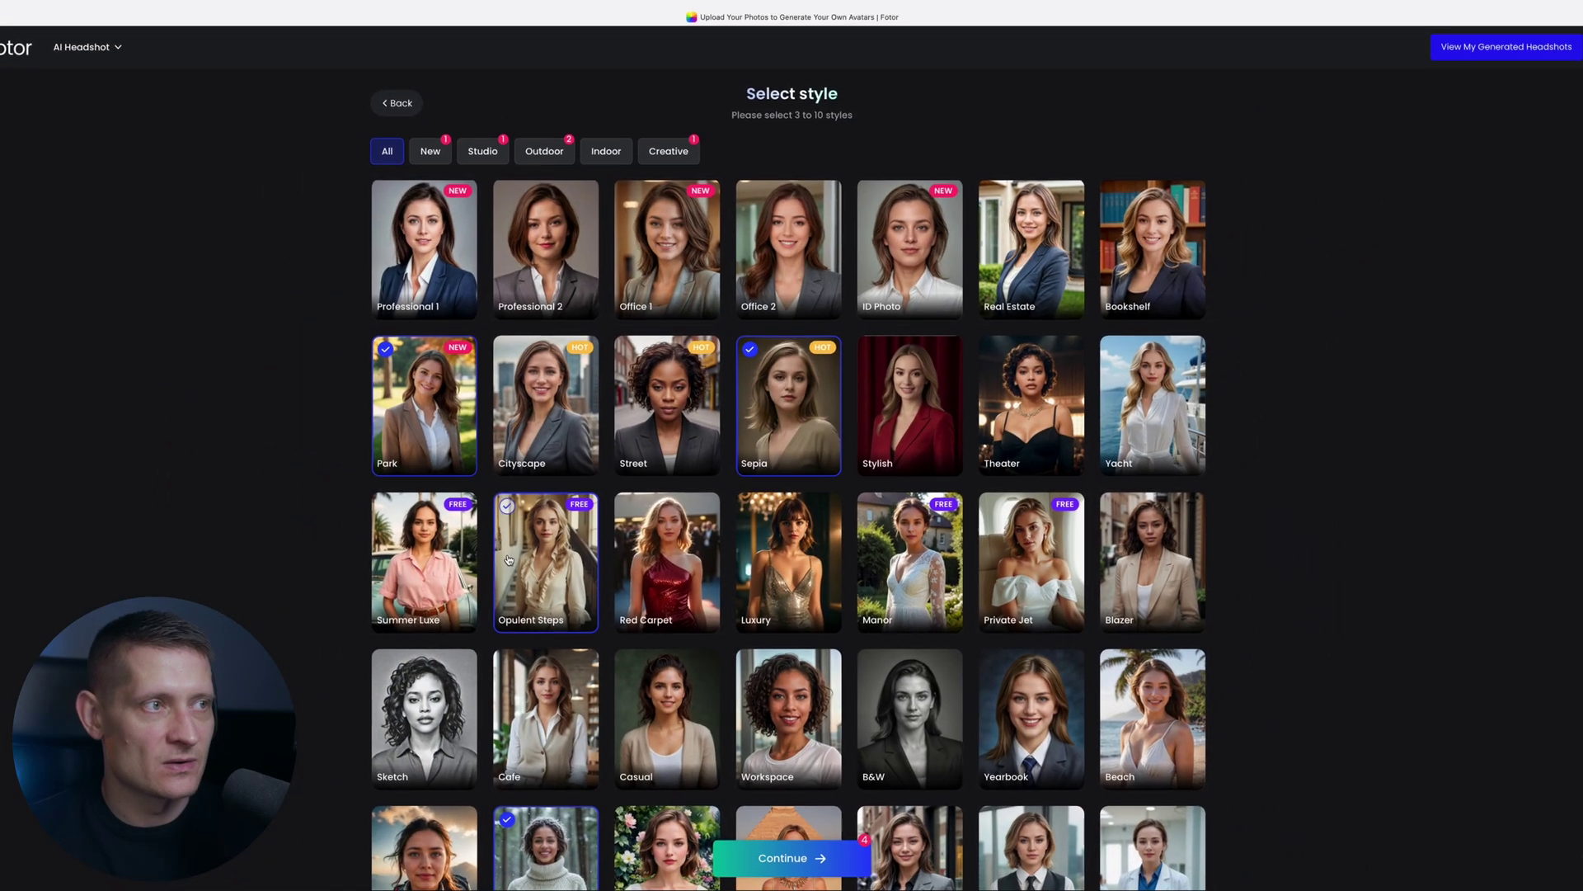
{"action": "scroll", "coordinate": [801, 697], "scroll_direction": "down", "scroll_amount": 3}
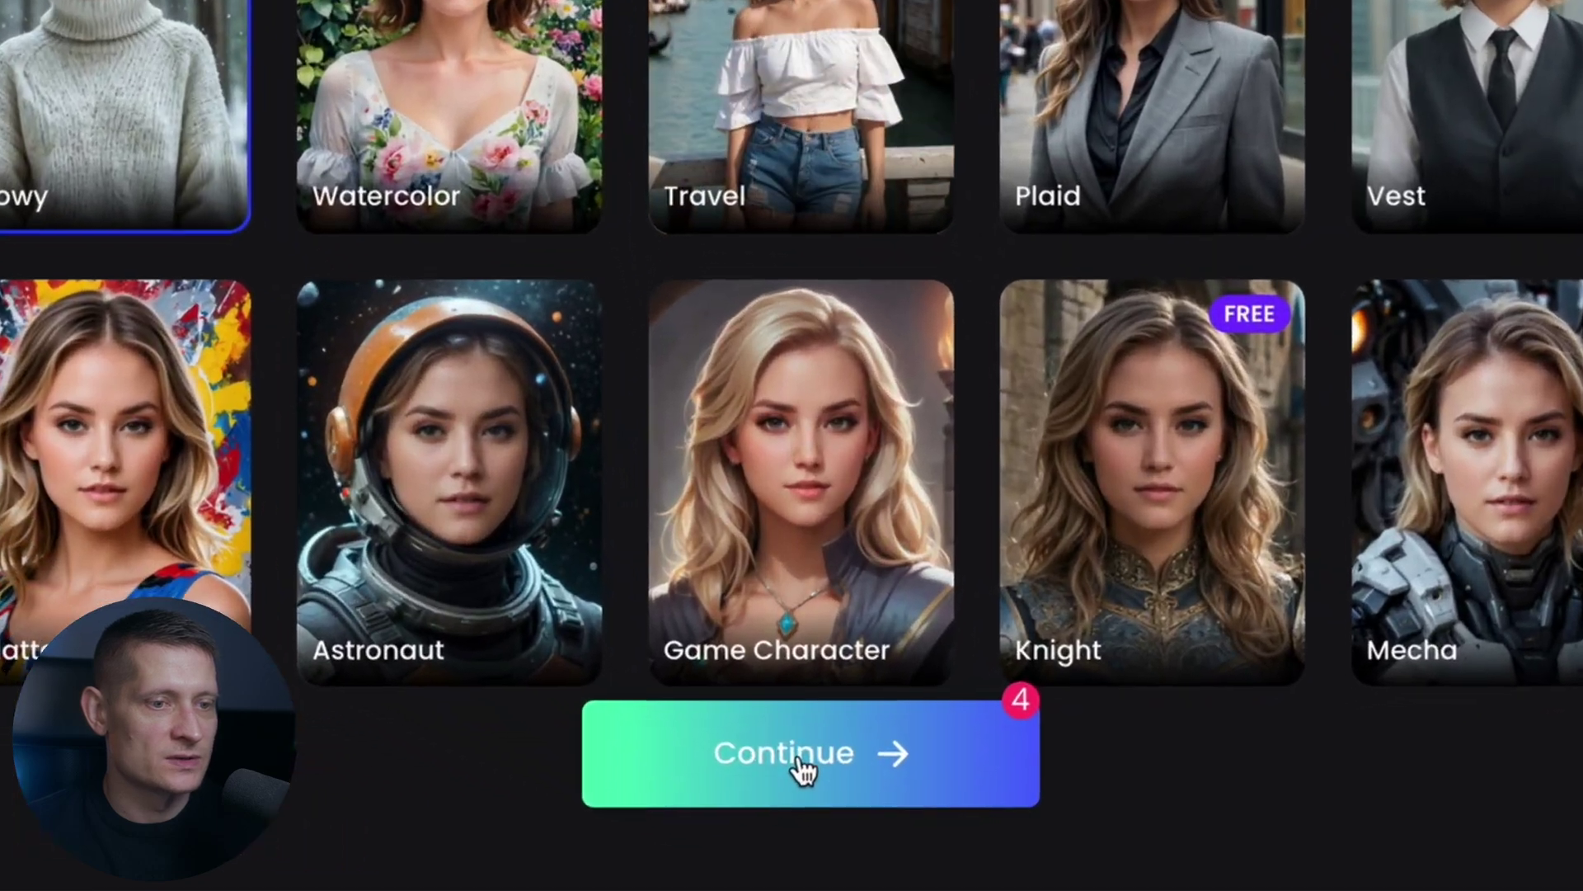
{"action": "left_click", "coordinate": [792, 848]}
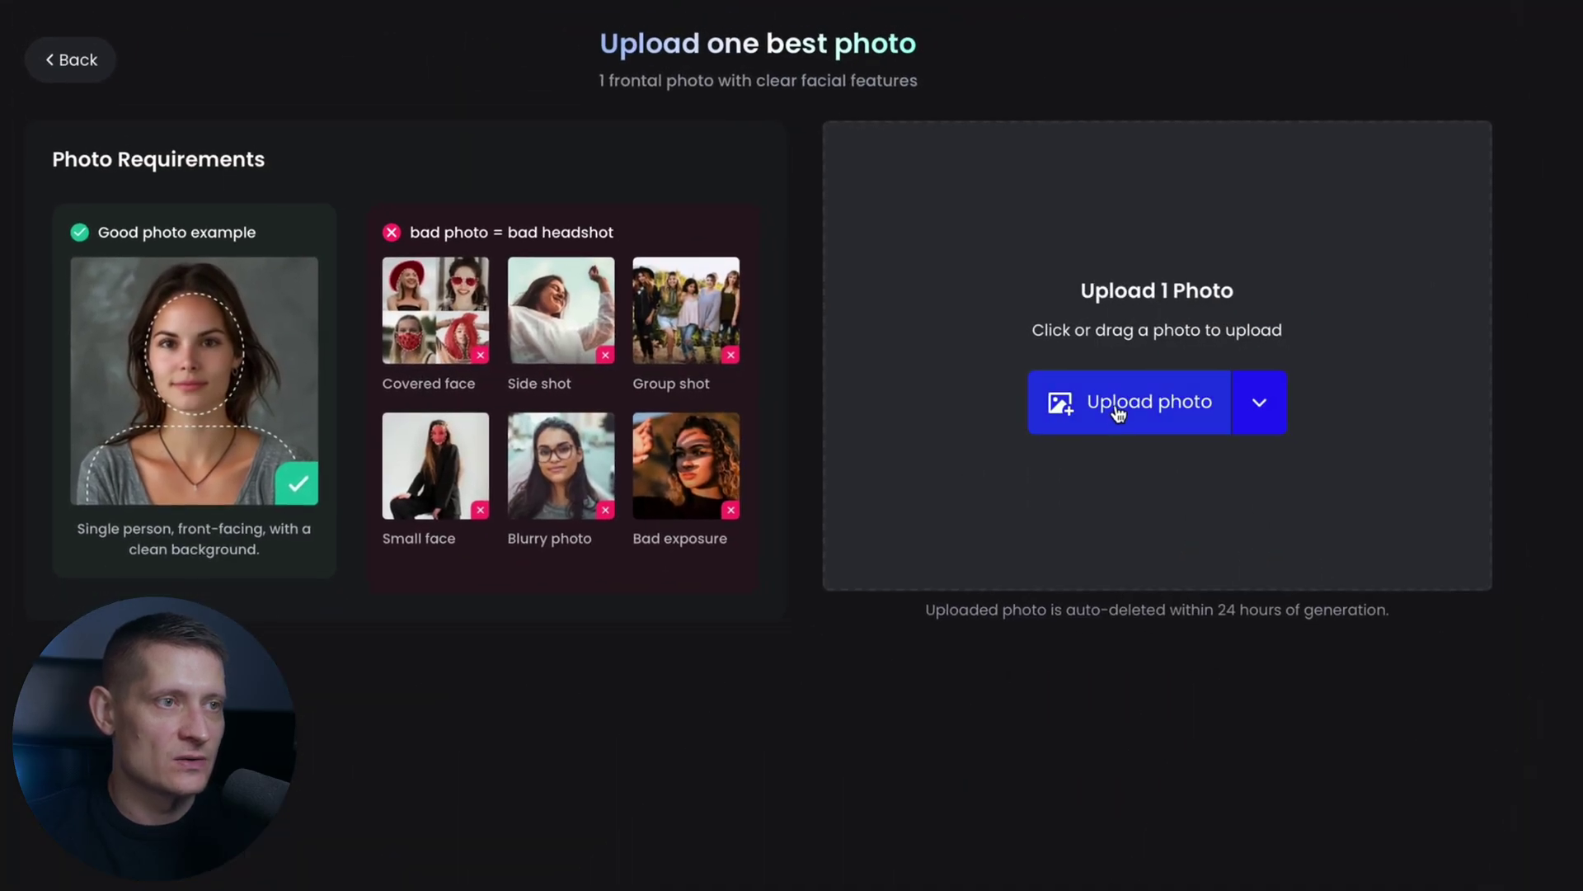
Upload the pink-background portrait JPG from the Desktop after previewing it full size
{"action": "left_click", "coordinate": [1118, 408]}
{"action": "left_click", "coordinate": [300, 130]}
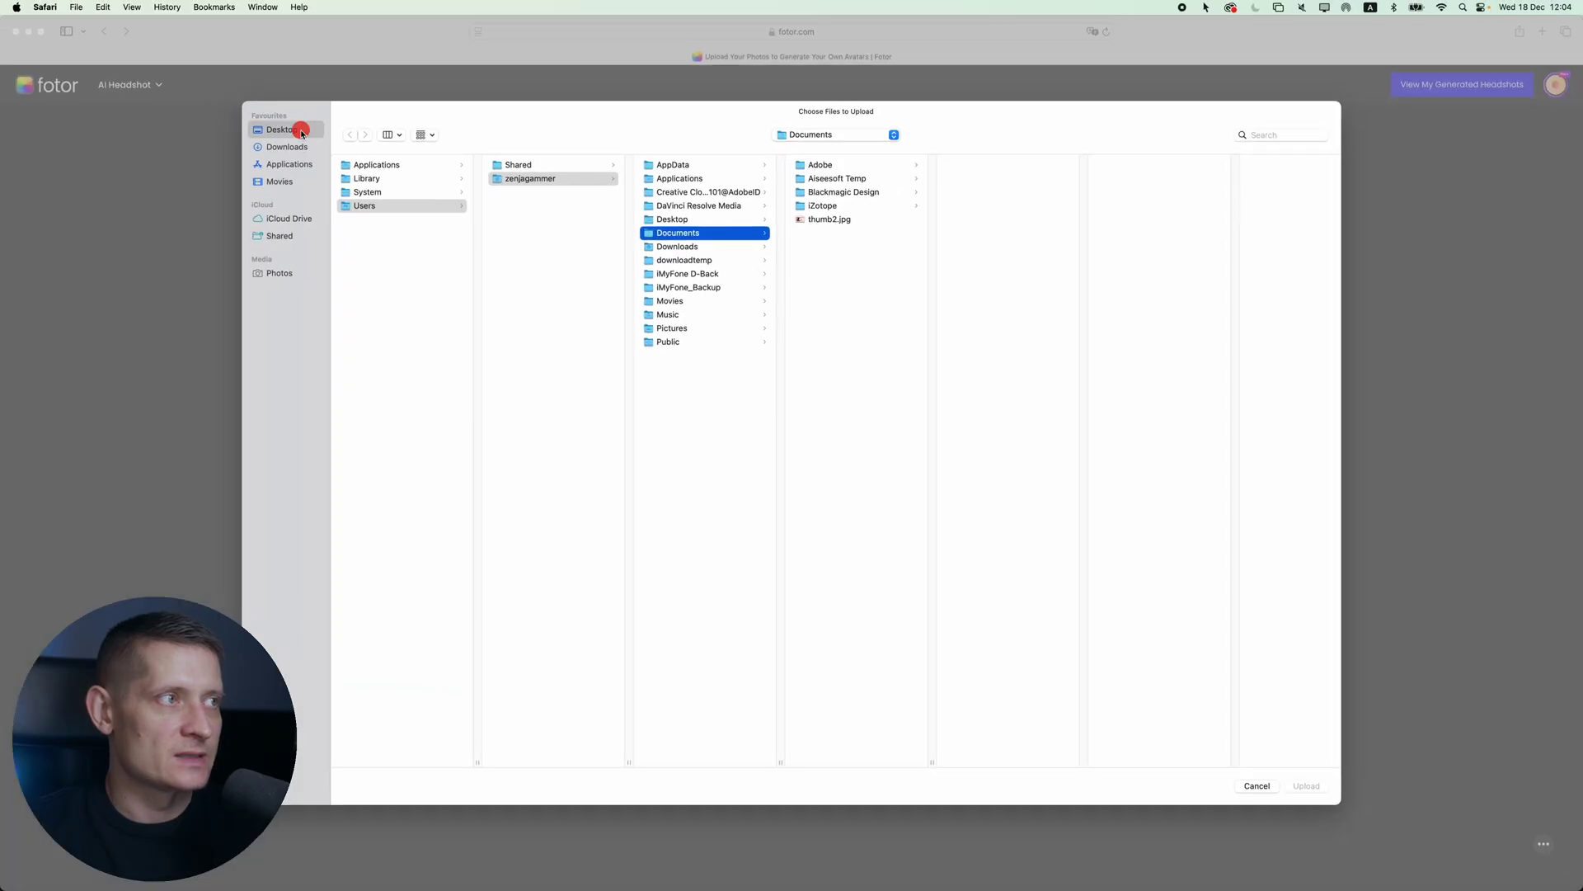
{"action": "left_click", "coordinate": [390, 166]}
{"action": "key", "text": "space"}
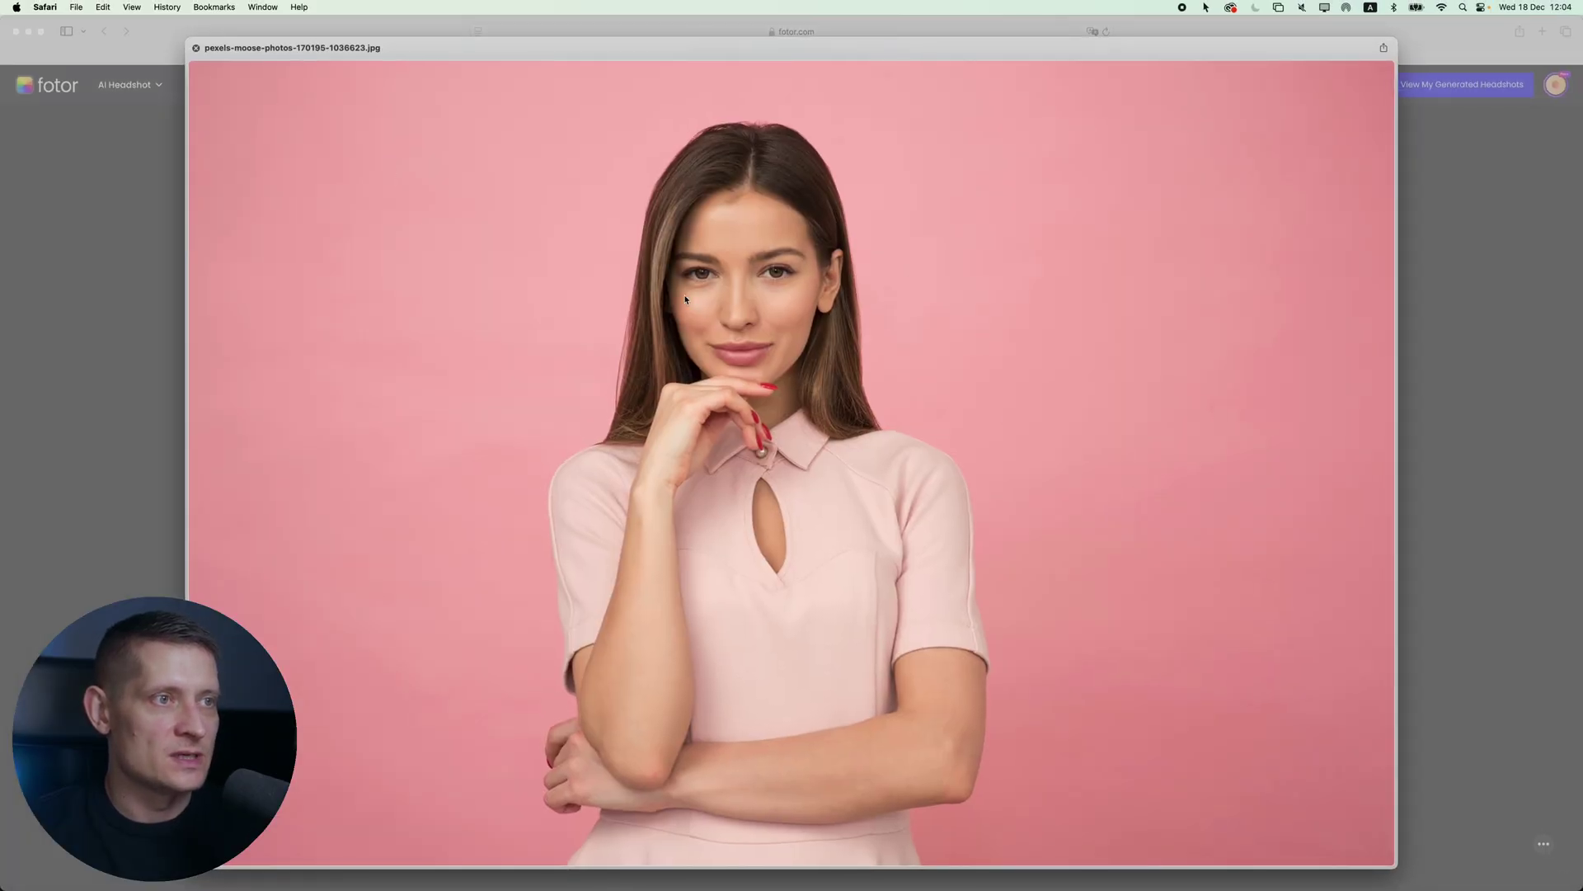
{"action": "key", "text": "space"}
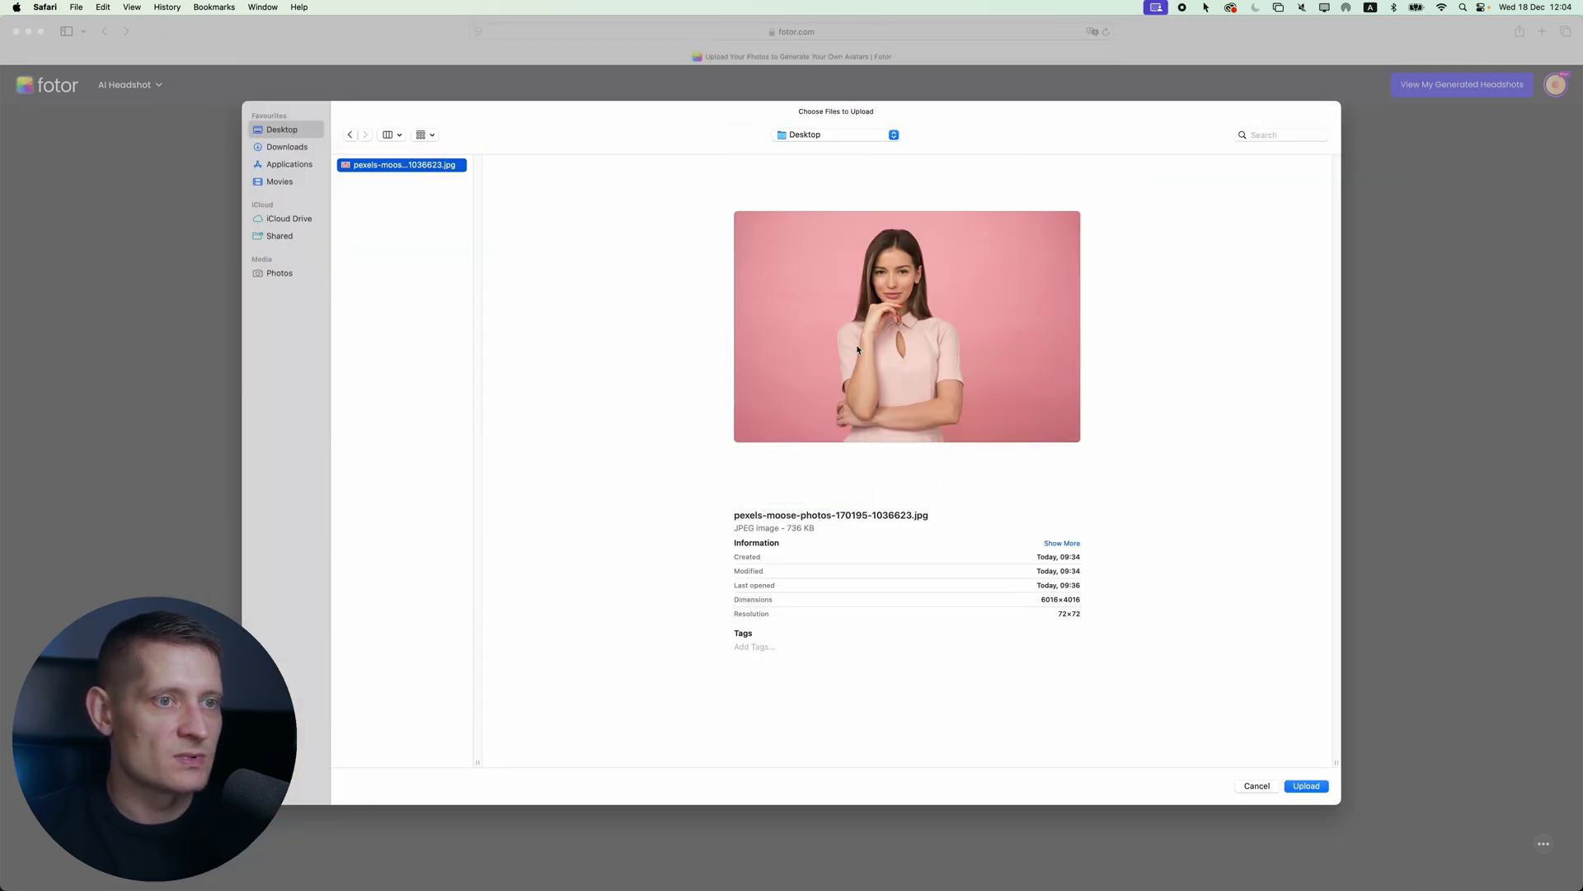
{"action": "key", "text": "Return"}
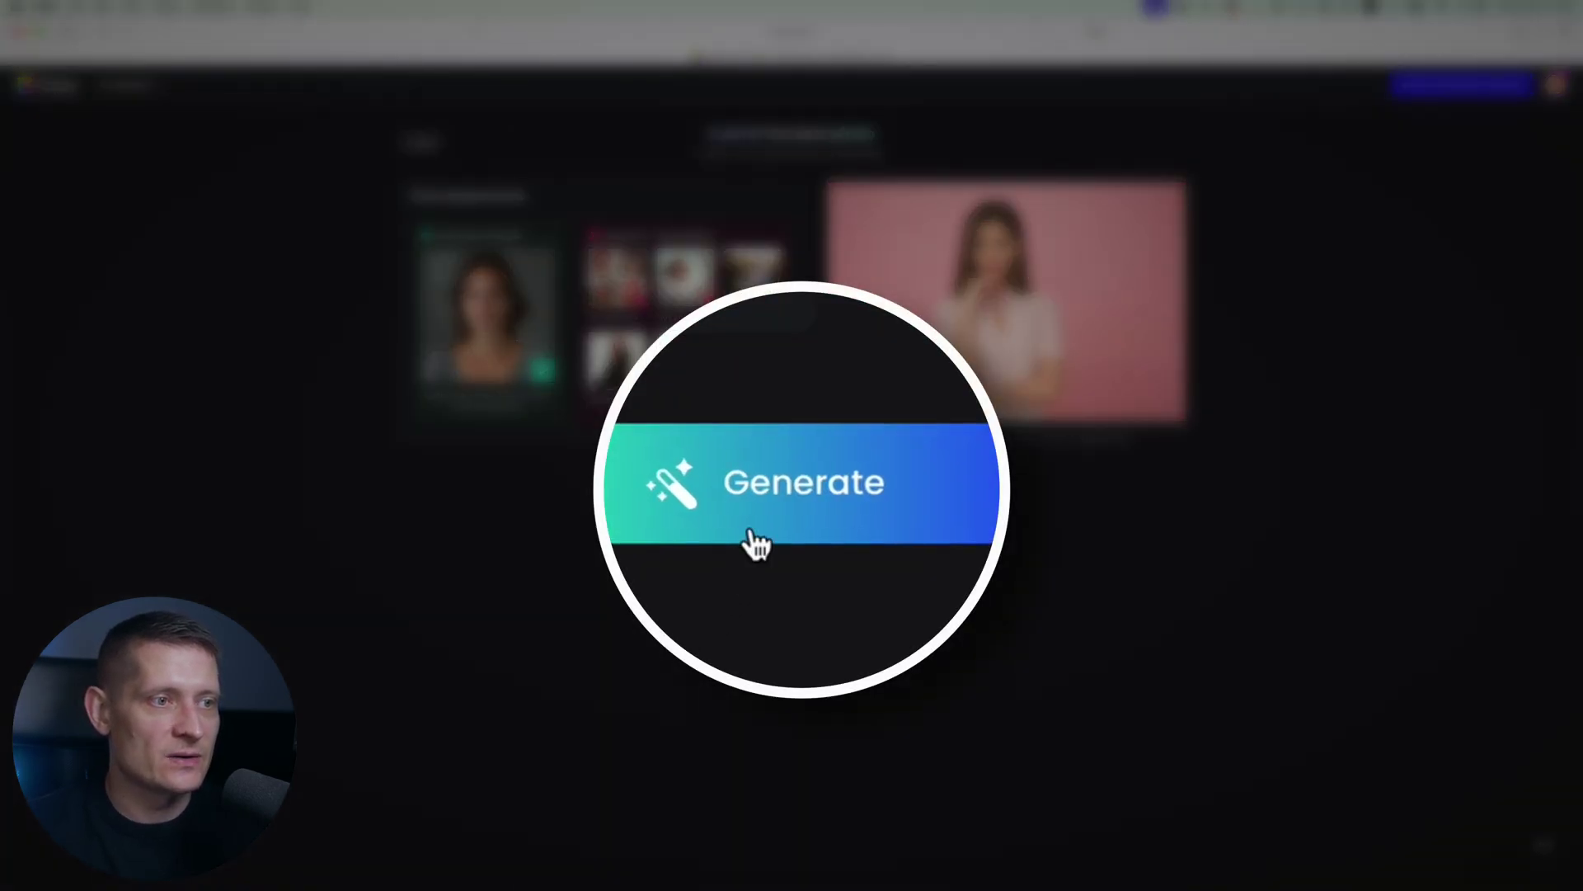
Generate headshots from the uploaded photo, producing a 20-image AI Headshot Album
{"action": "left_click", "coordinate": [787, 497]}
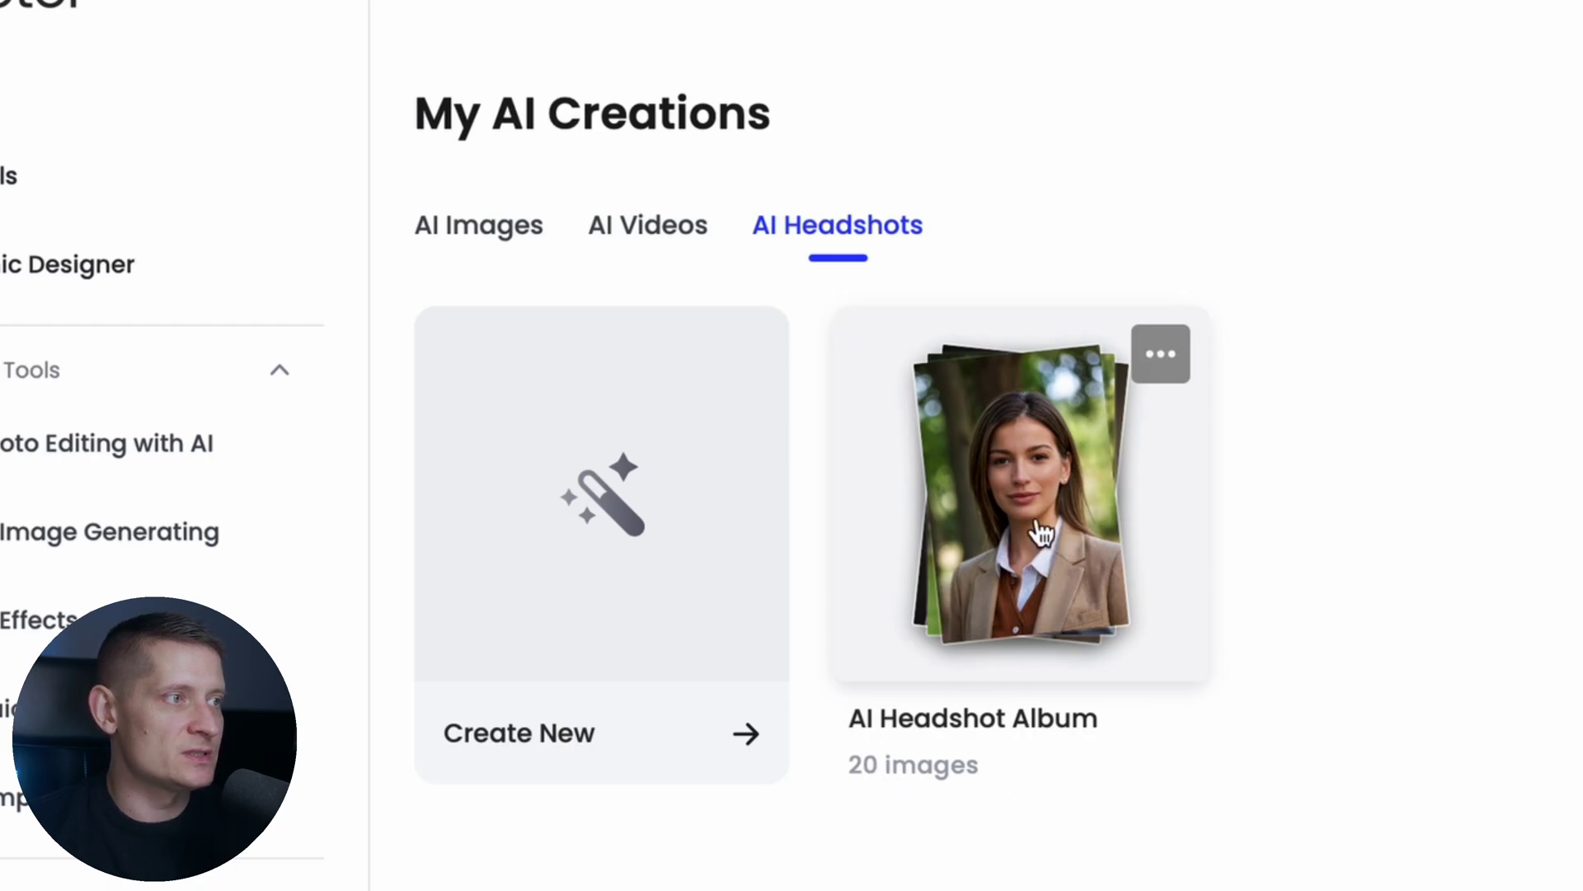
Open the album's first Sepia headshot and rearrange the Finder and Safari windows side by side
{"action": "left_click", "coordinate": [996, 493]}
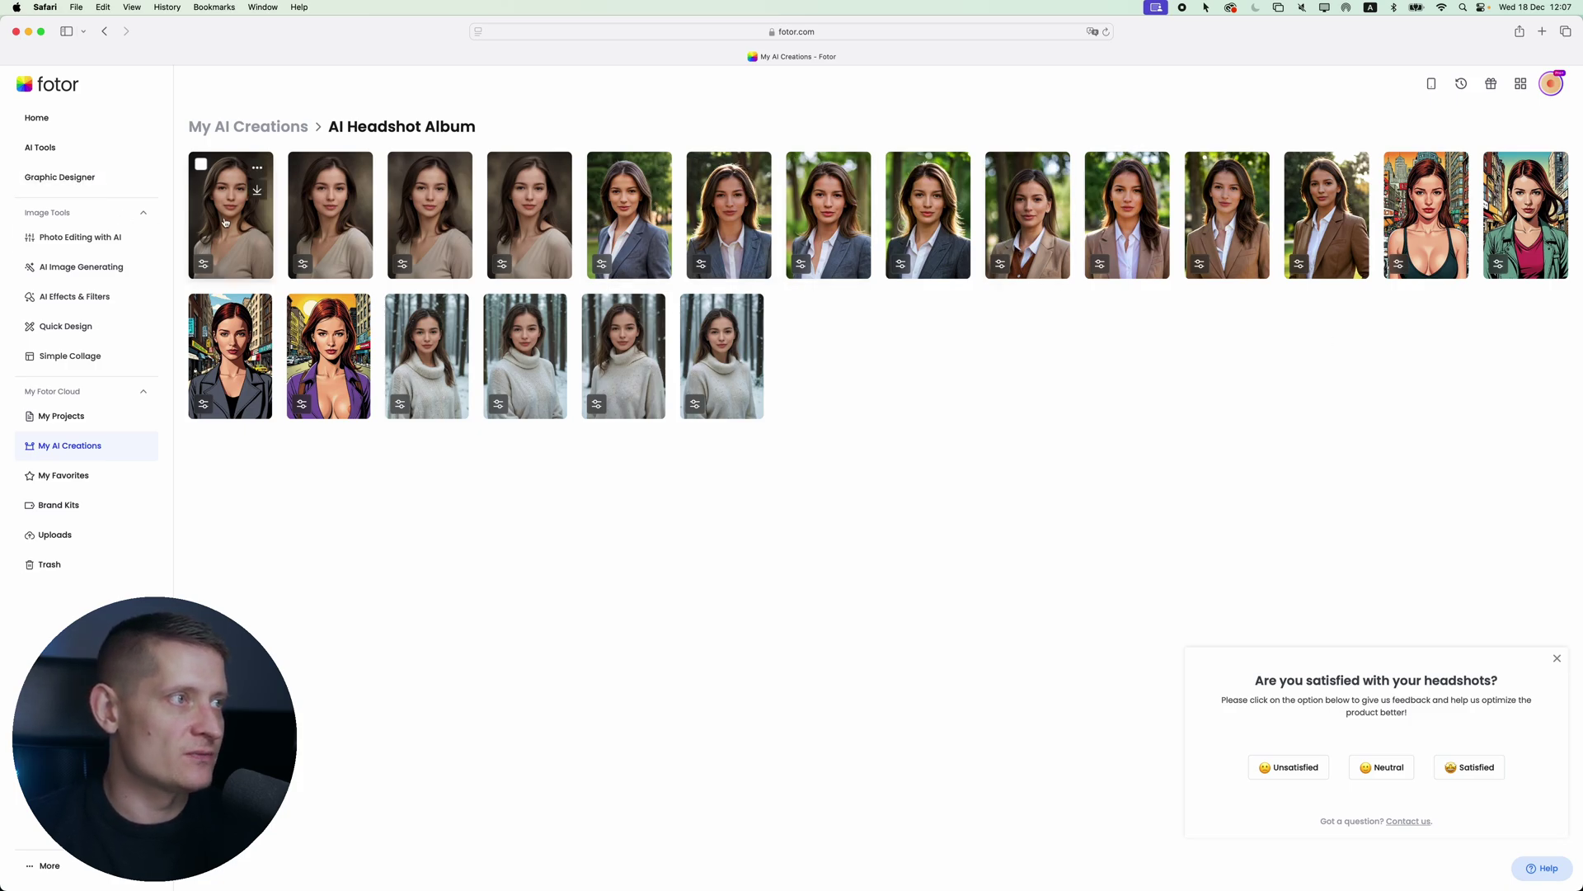
{"action": "left_click", "coordinate": [240, 223]}
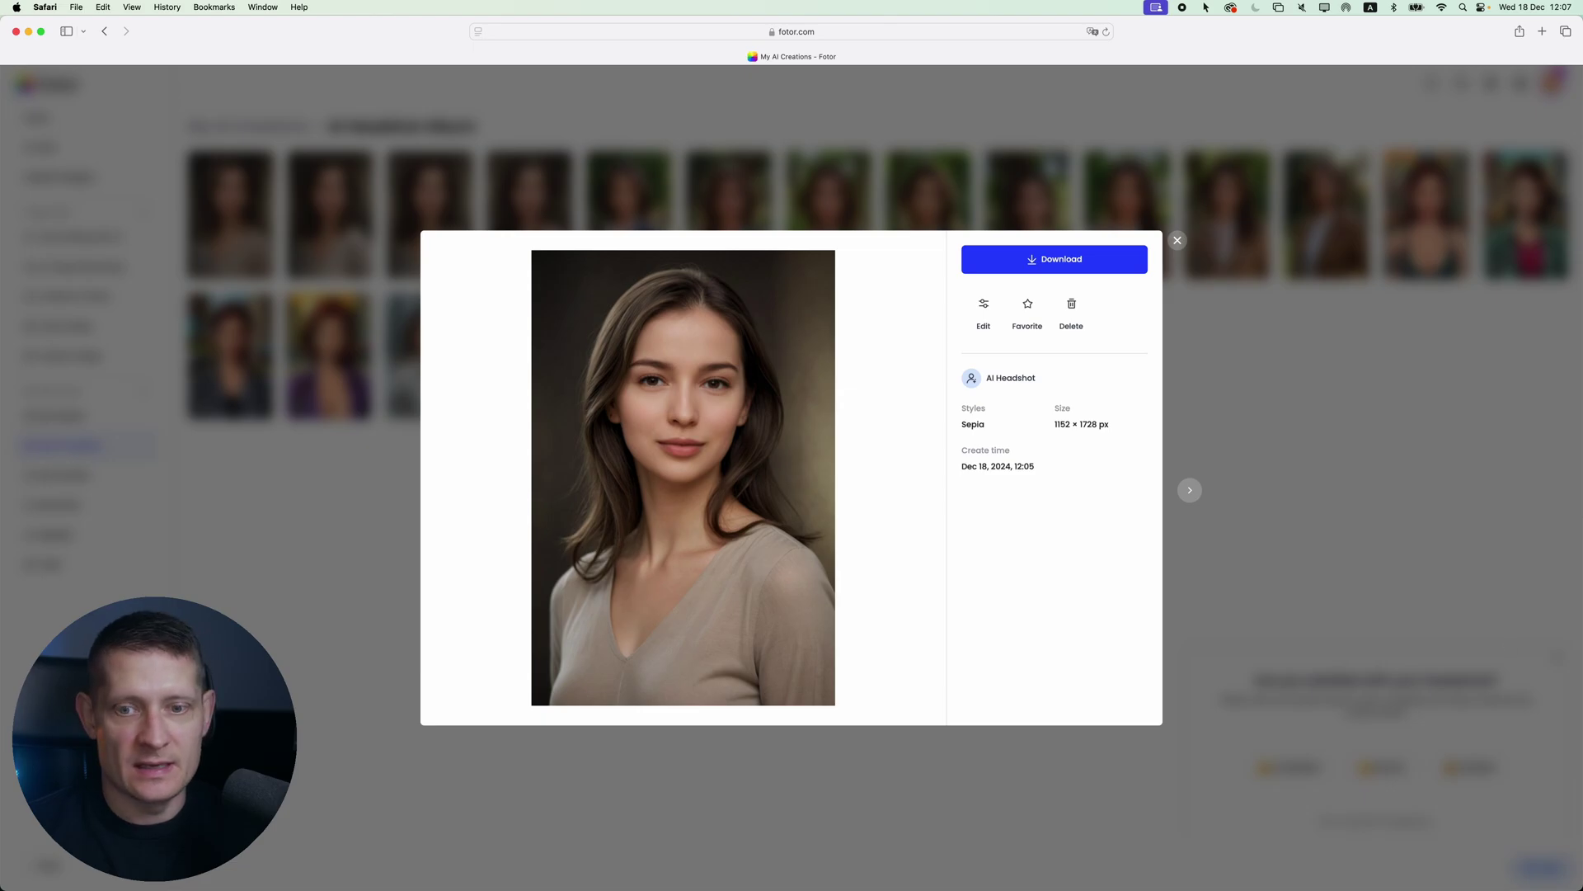
{"action": "key", "text": "super+Tab"}
{"action": "left_click_drag", "start_coordinate": [393, 130], "coordinate": [1234, 272]}
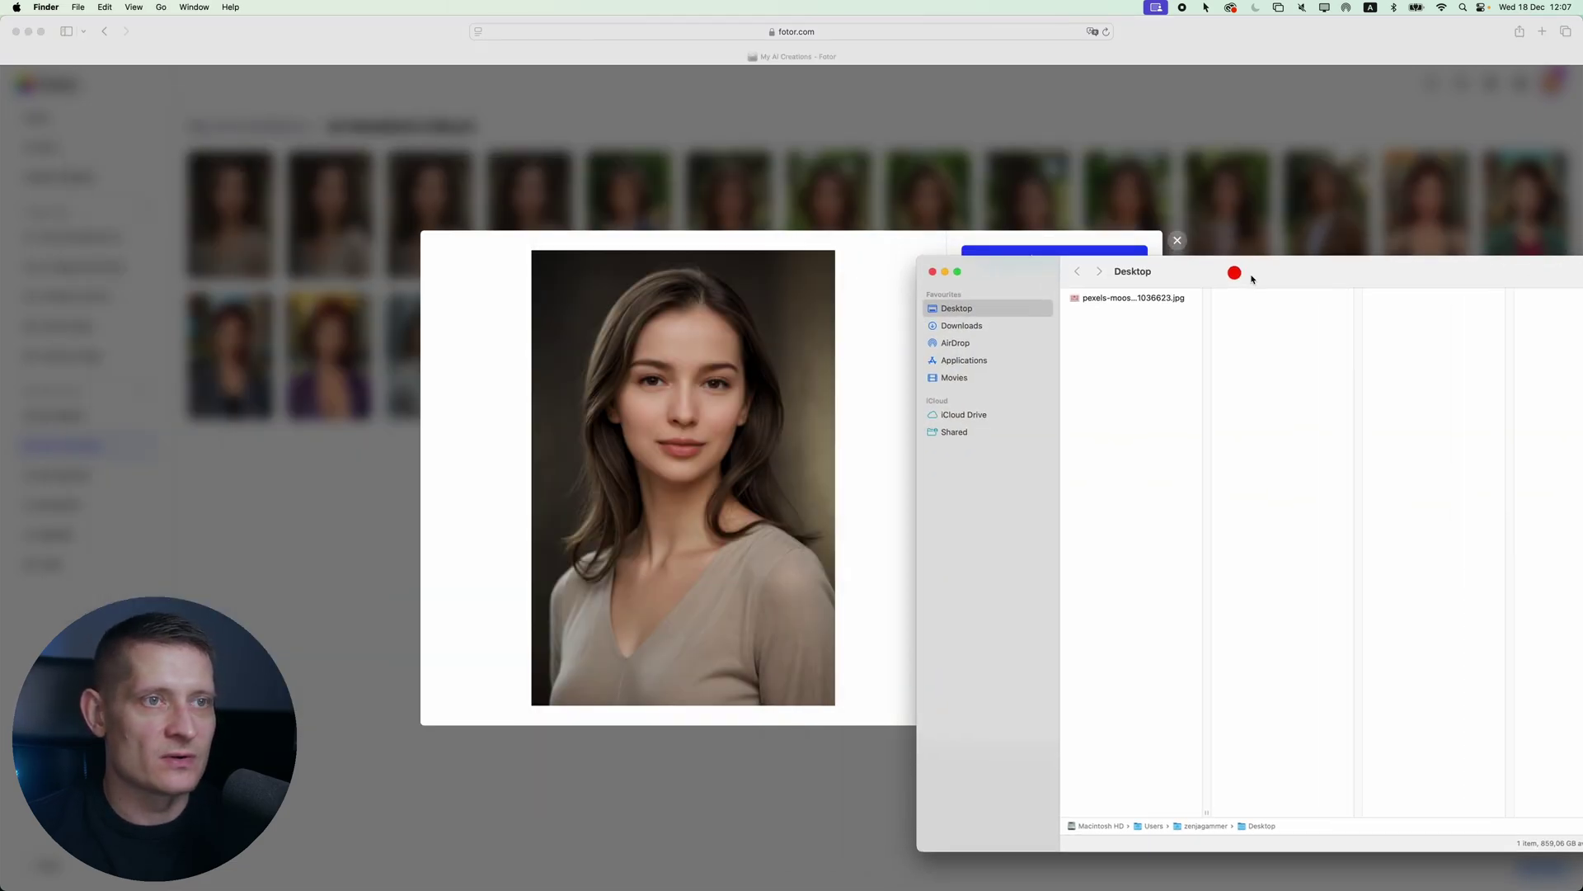
{"action": "key", "text": "super+Tab"}
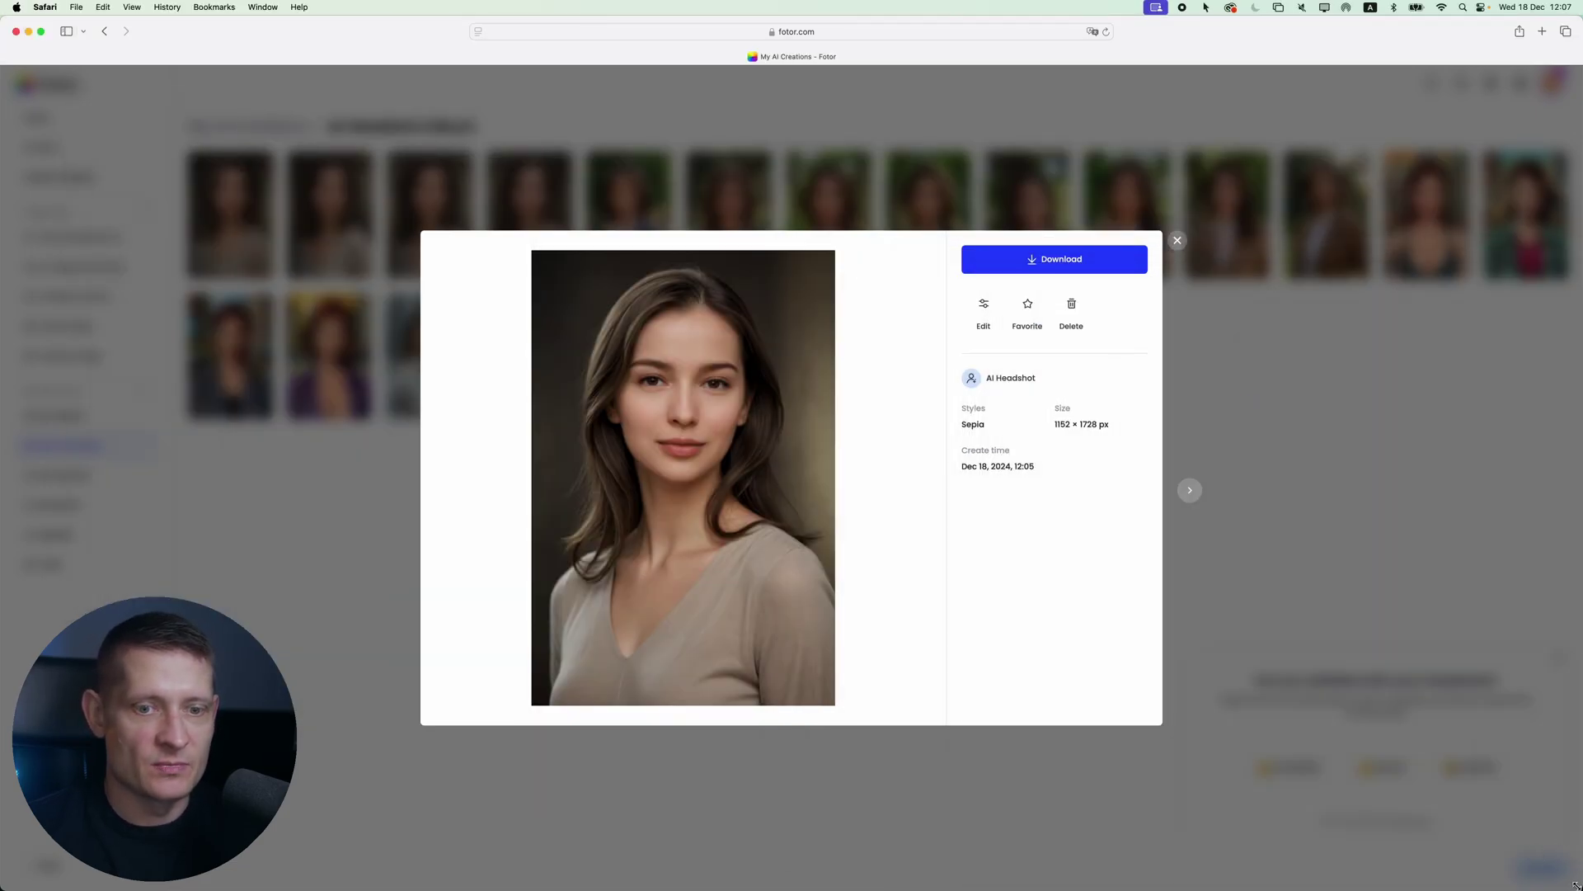
{"action": "left_click_drag", "start_coordinate": [1577, 885], "coordinate": [1036, 861]}
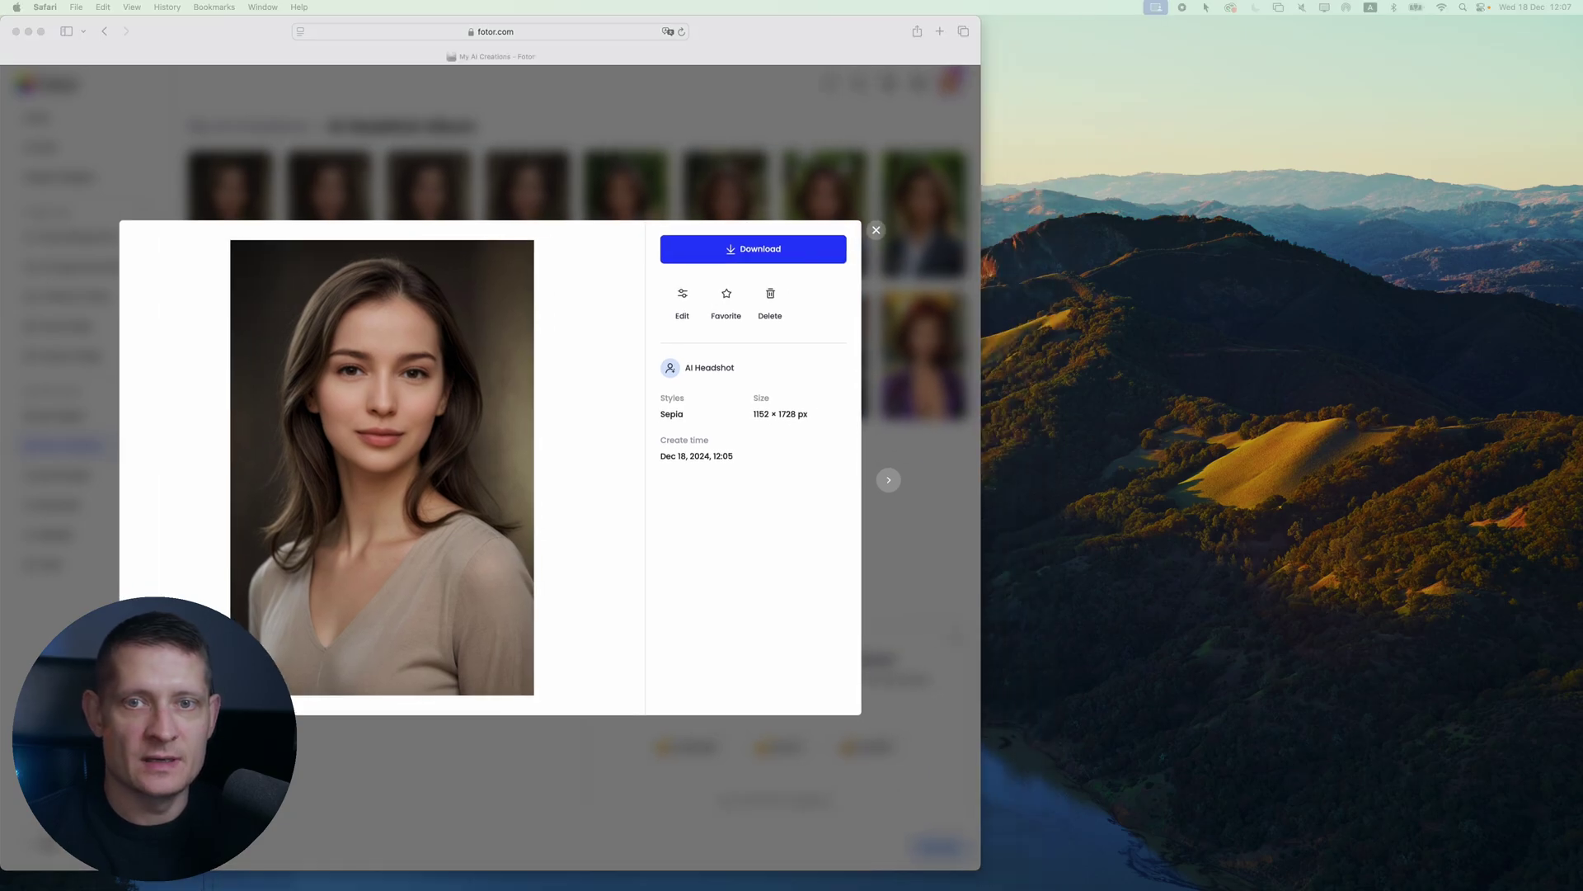
Show the source photo in Quick Look on the right, then close the Sepia headshot view
{"action": "key", "text": "space"}
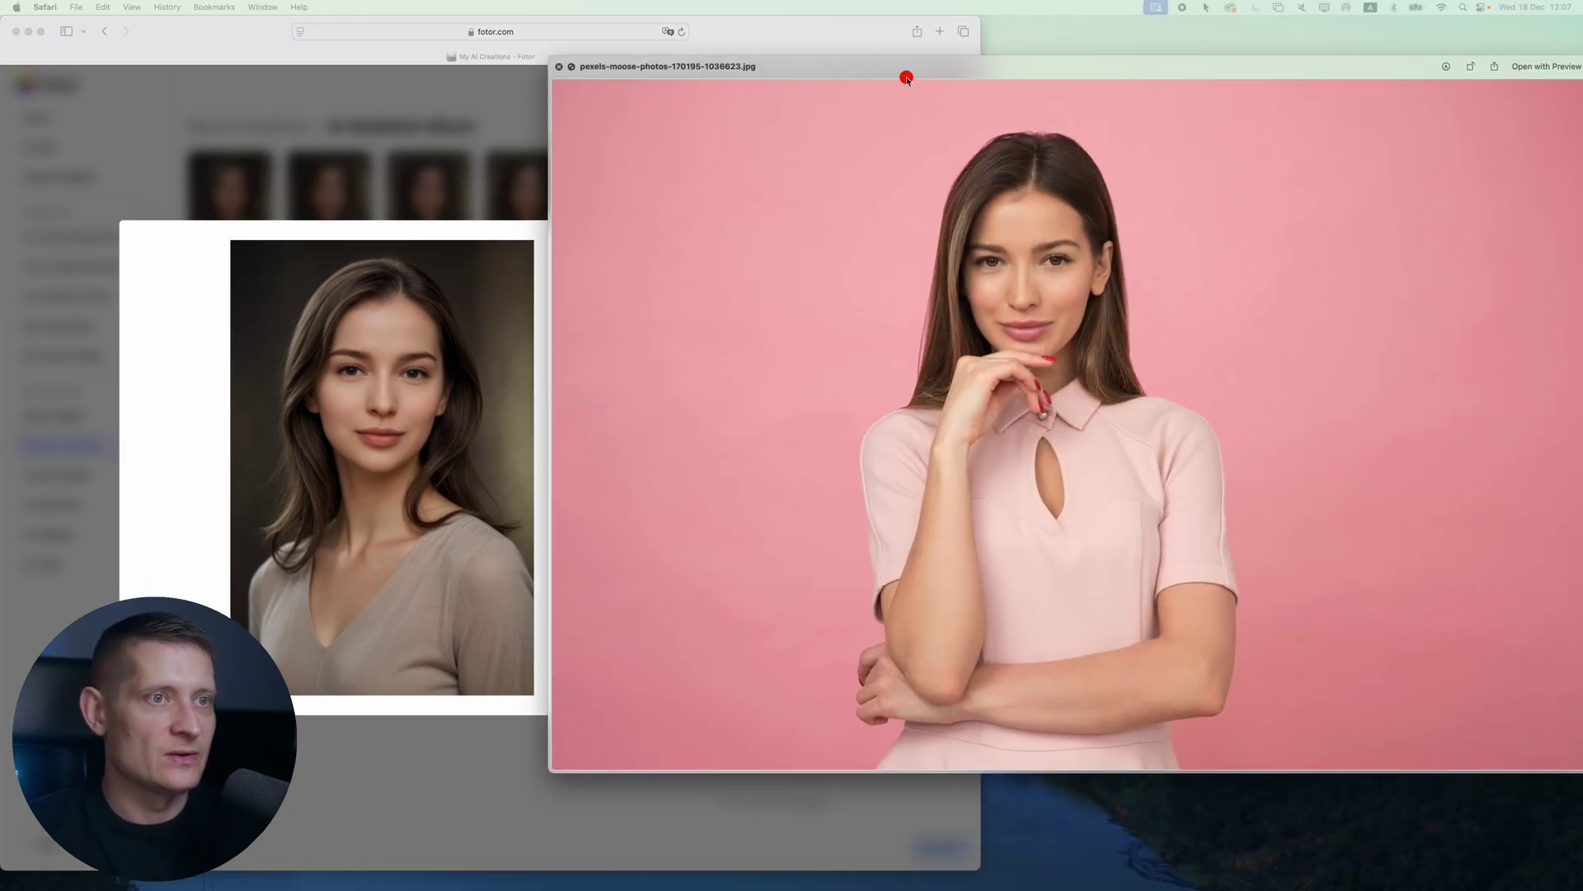
{"action": "left_click_drag", "start_coordinate": [534, 767], "coordinate": [828, 886]}
{"action": "left_click", "coordinate": [470, 370]}
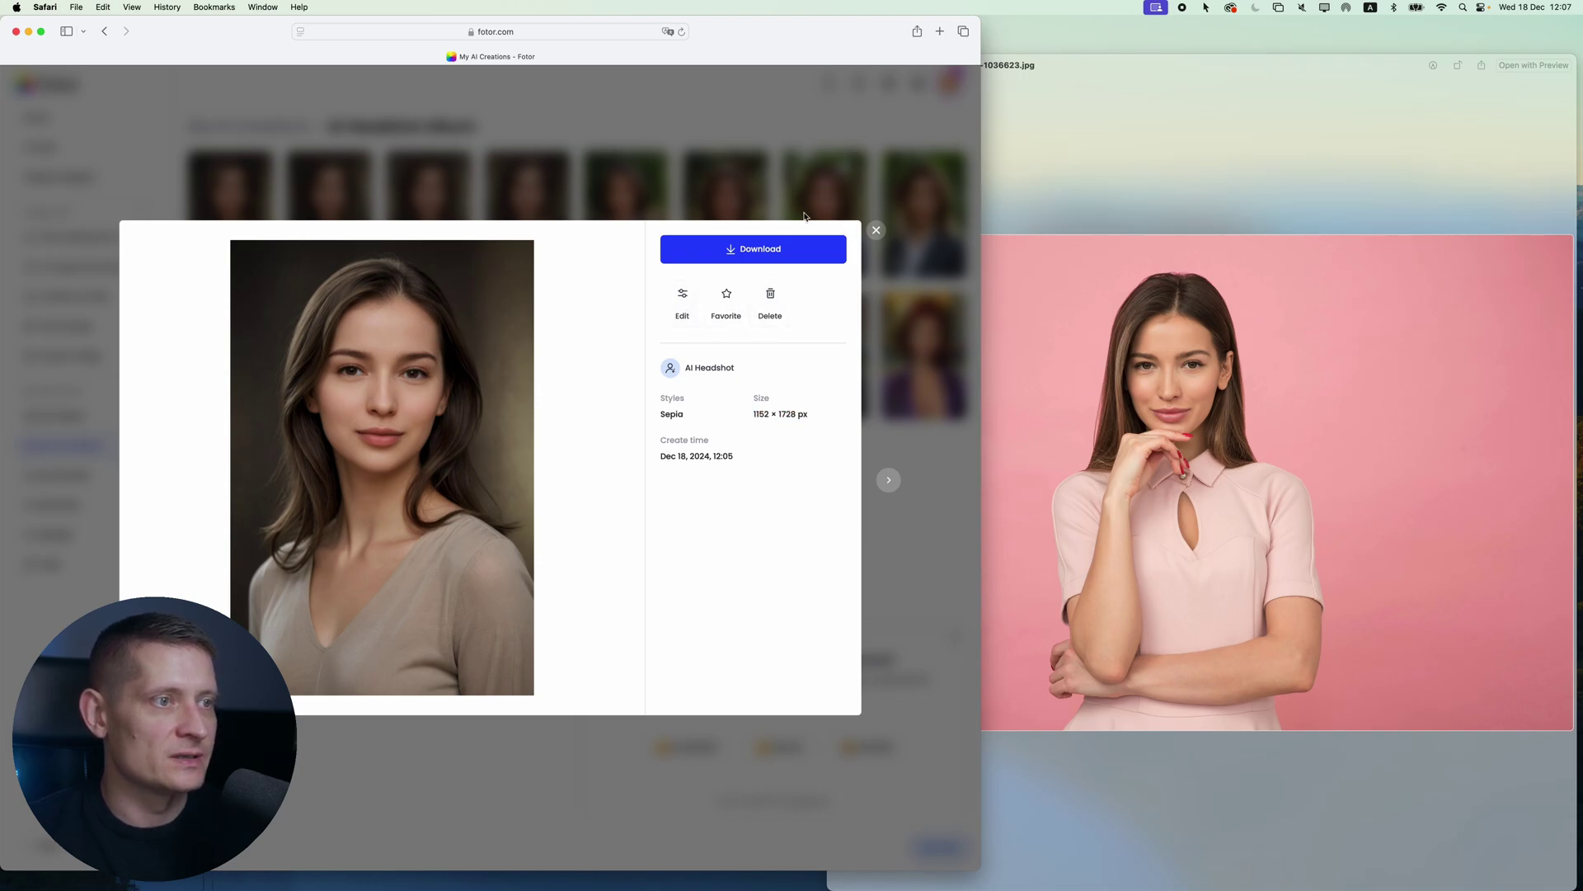
{"action": "left_click", "coordinate": [876, 231]}
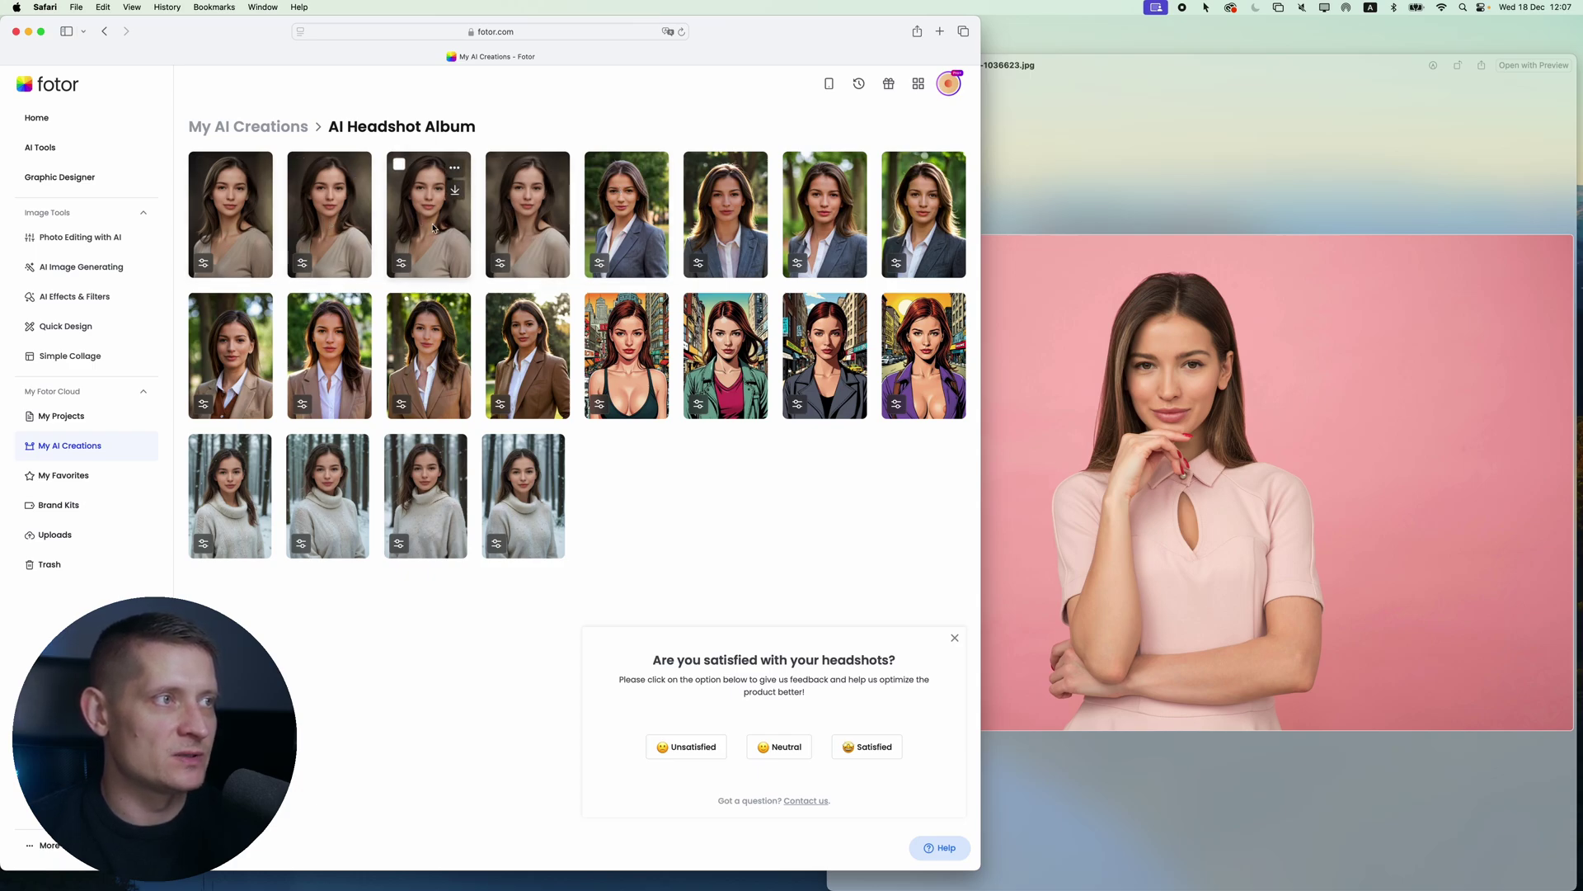
Inspect the grey-blazer, seventh and brown-blazer park headshots against the original photo
{"action": "left_click", "coordinate": [743, 221]}
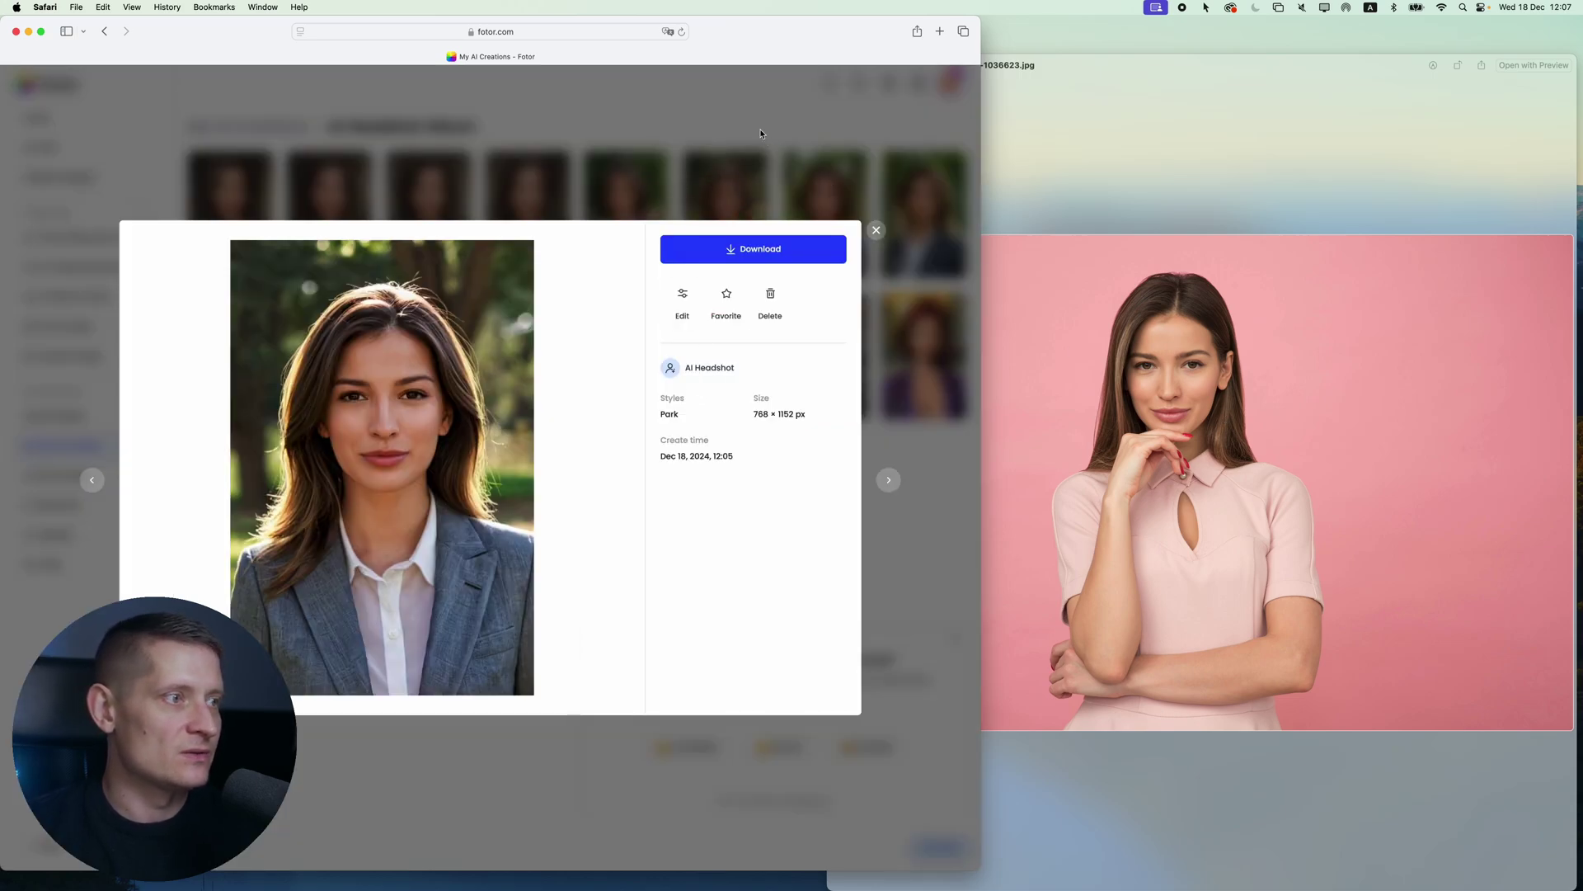
{"action": "left_click", "coordinate": [663, 168]}
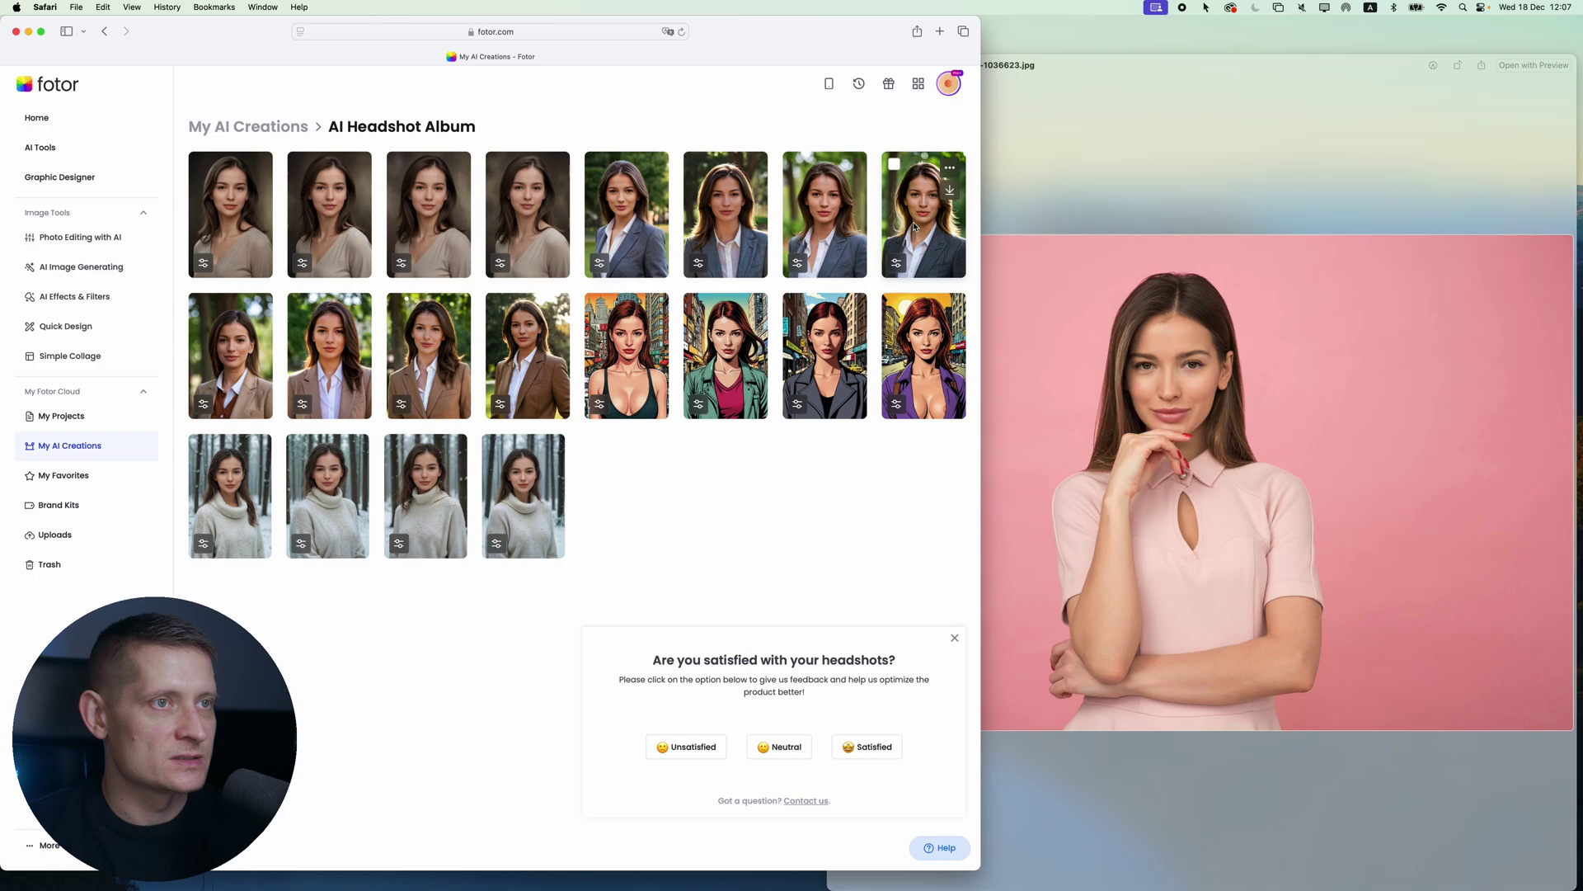
{"action": "left_click", "coordinate": [837, 202]}
{"action": "left_click", "coordinate": [1111, 367]}
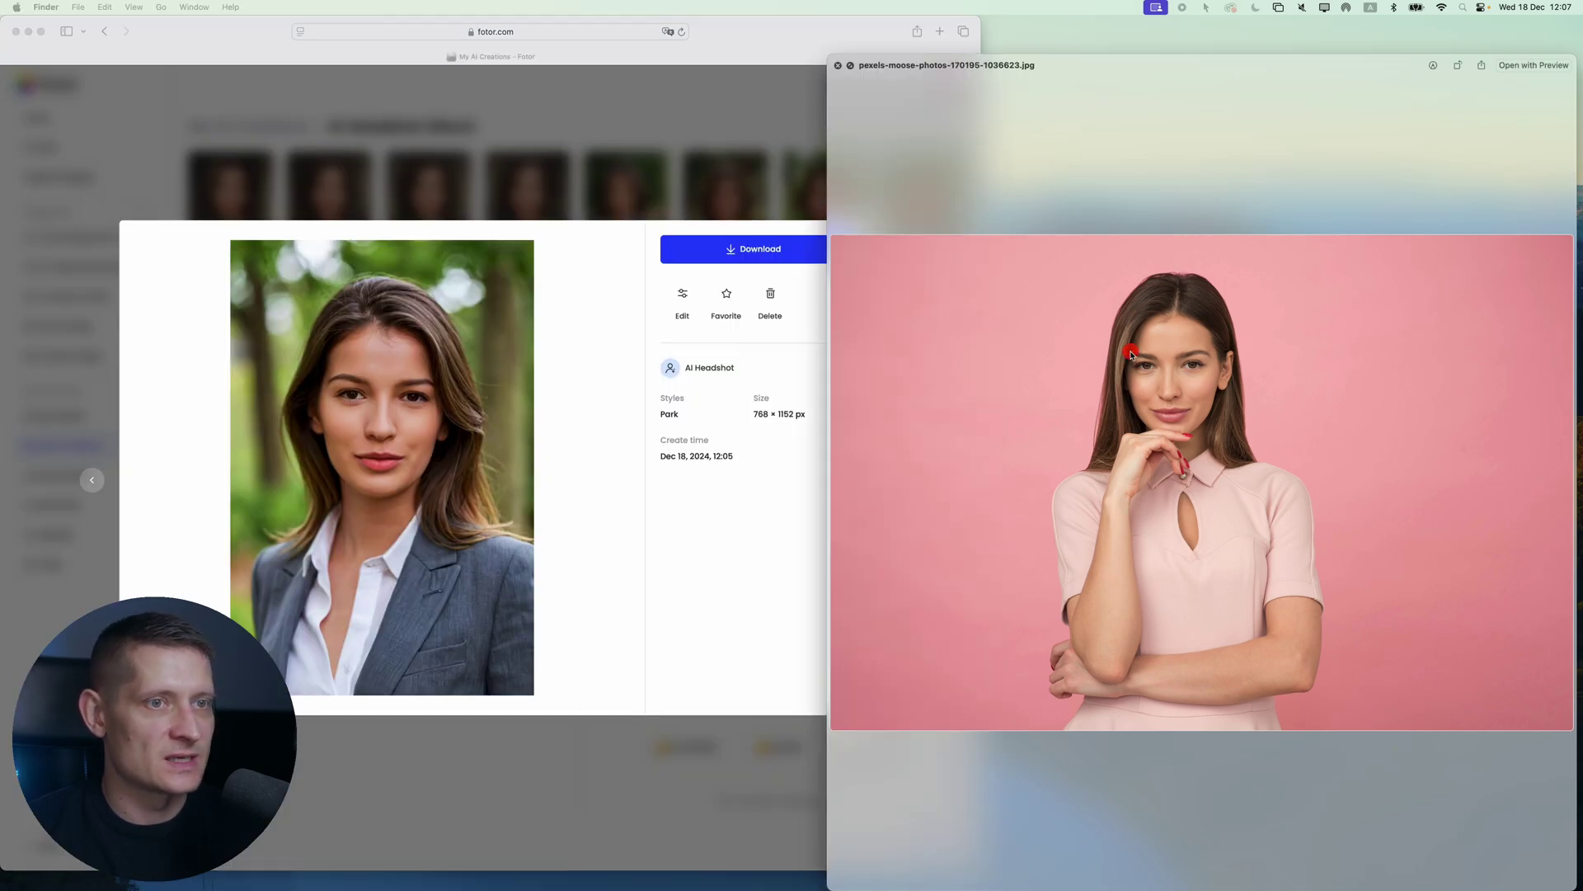
{"action": "left_click", "coordinate": [703, 243]}
{"action": "left_click", "coordinate": [878, 230]}
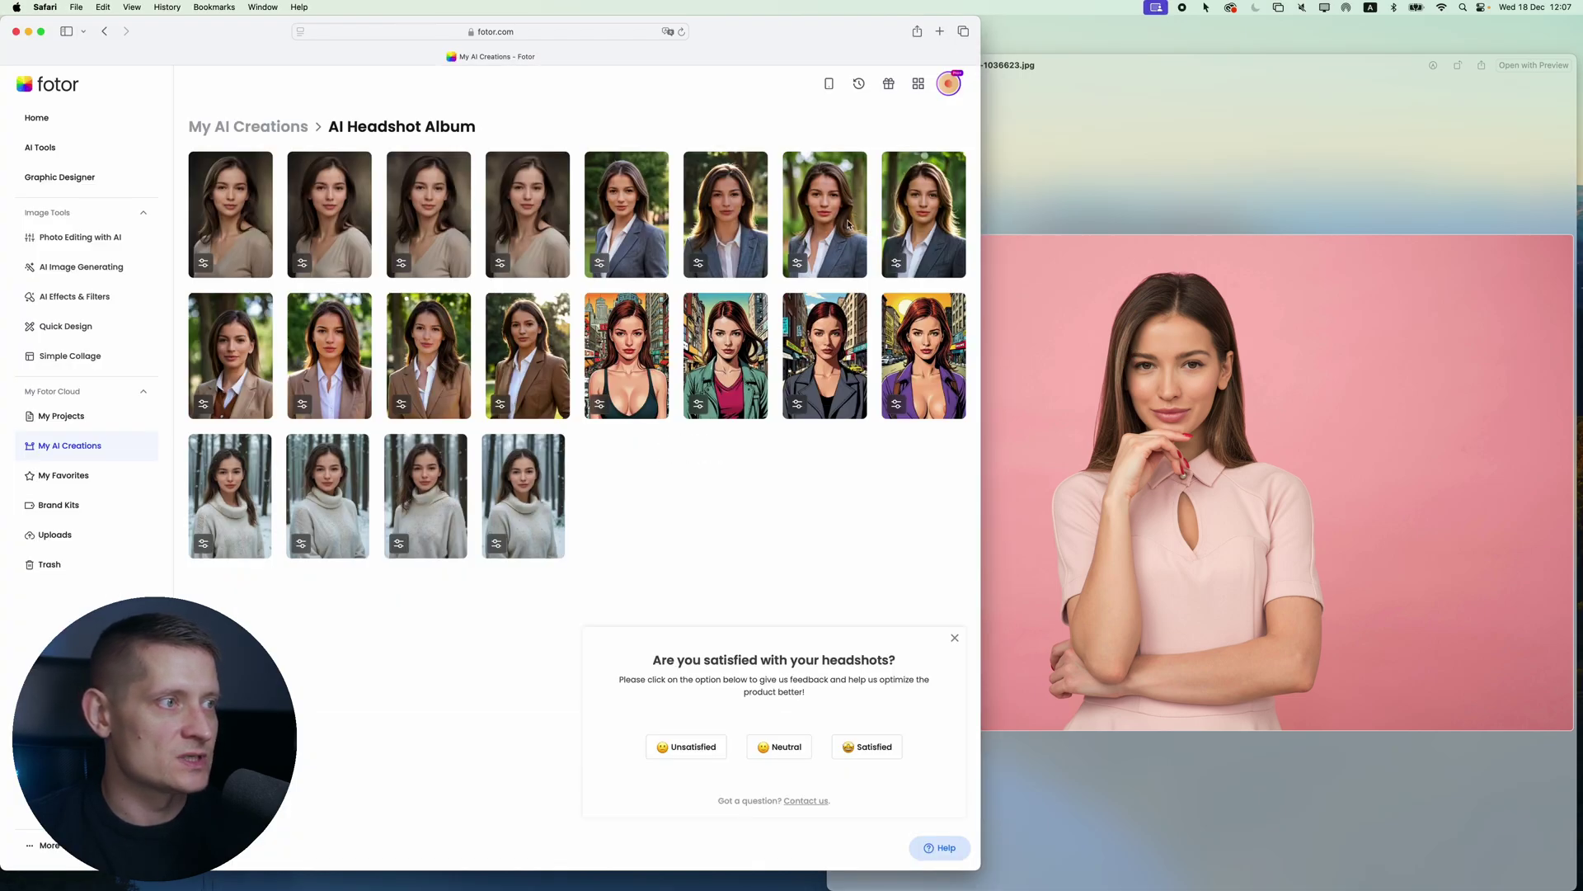
{"action": "left_click", "coordinate": [318, 347]}
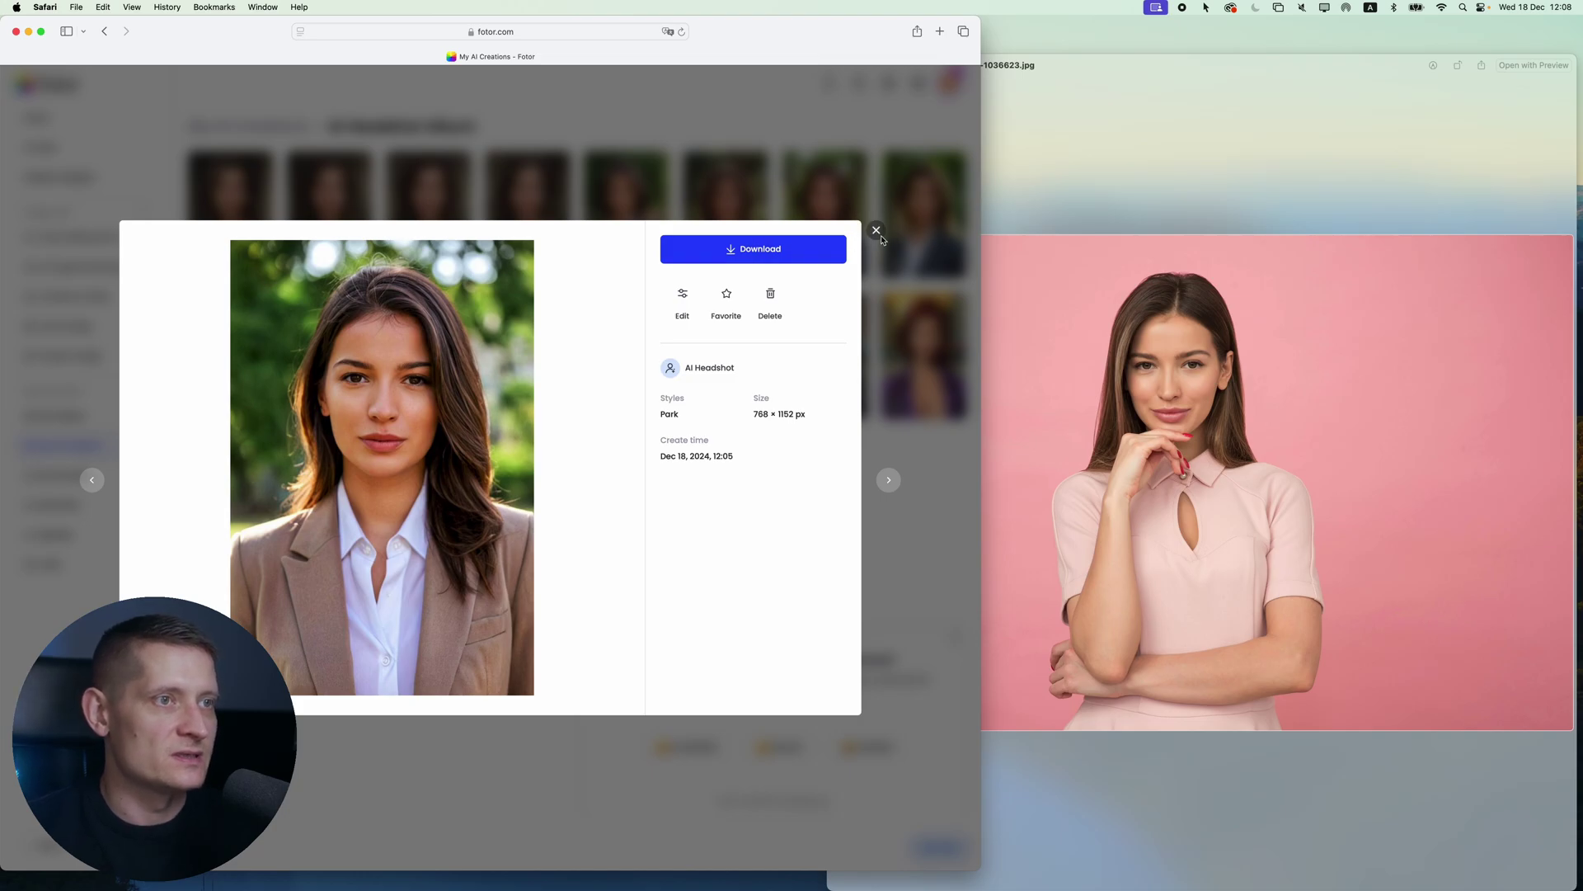
{"action": "left_click", "coordinate": [877, 230]}
Review the three American Comic headshots, then download the second snowy winter portrait
{"action": "left_click", "coordinate": [659, 363]}
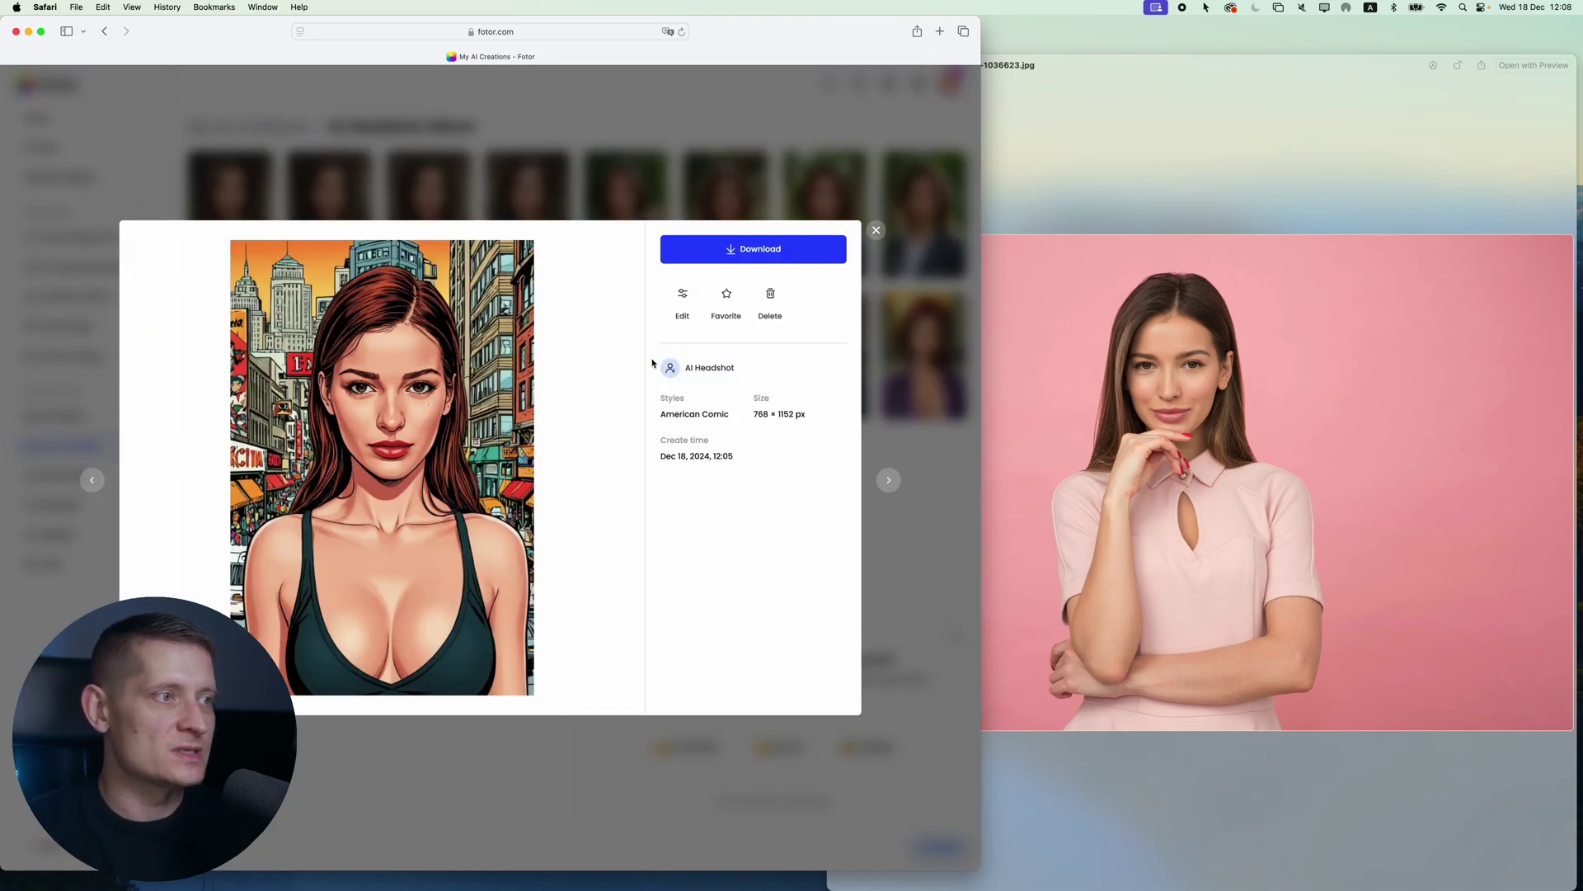
{"action": "left_click", "coordinate": [568, 151]}
{"action": "left_click", "coordinate": [729, 336]}
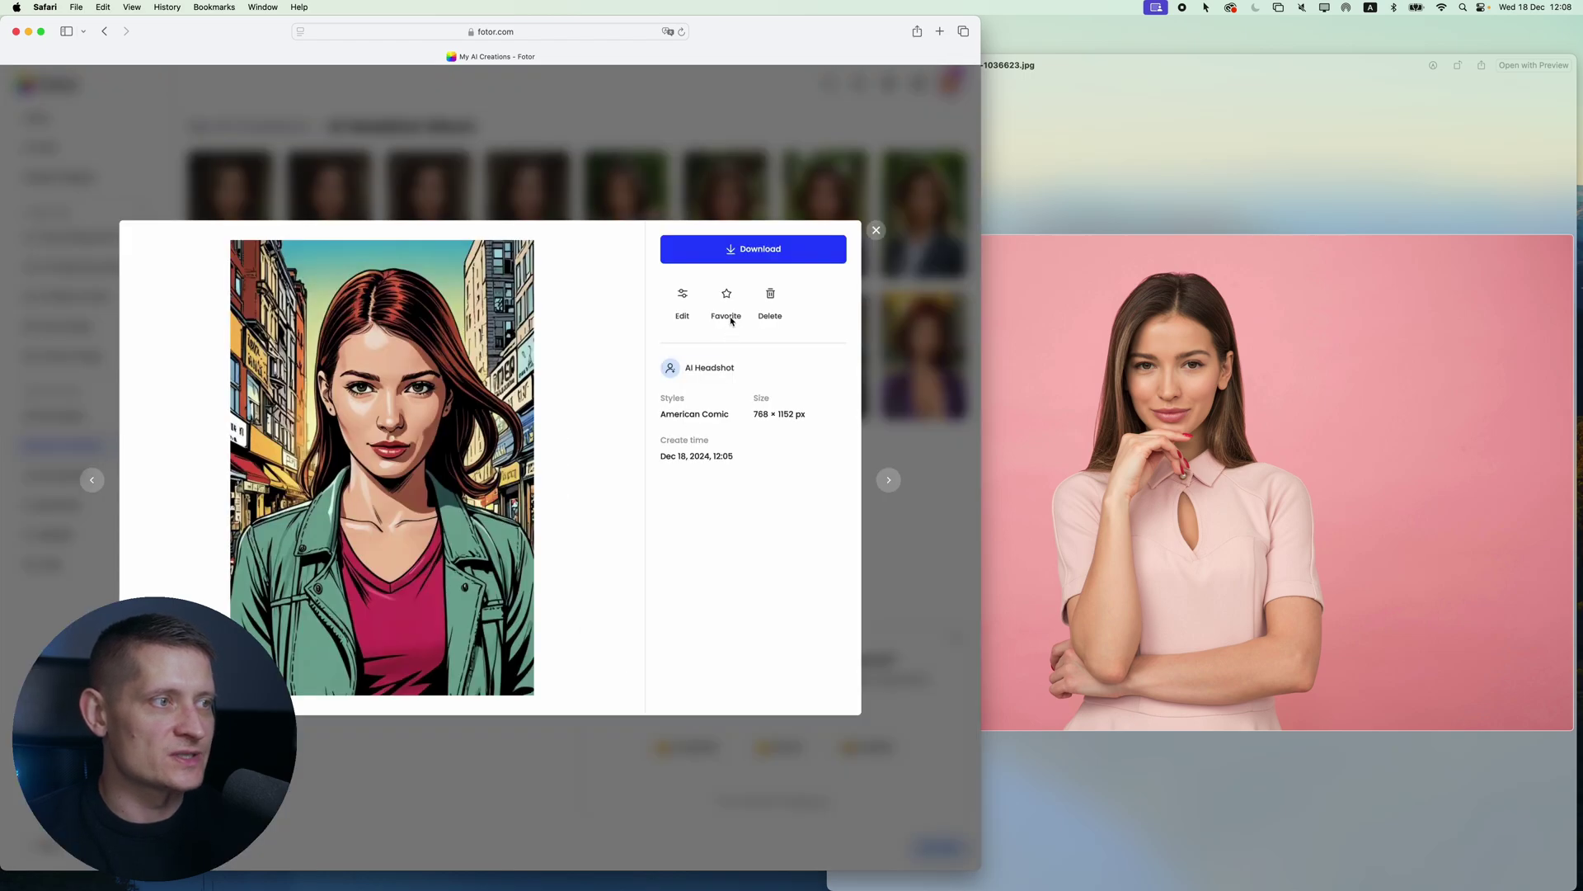
{"action": "left_click", "coordinate": [876, 230]}
{"action": "left_click", "coordinate": [848, 350]}
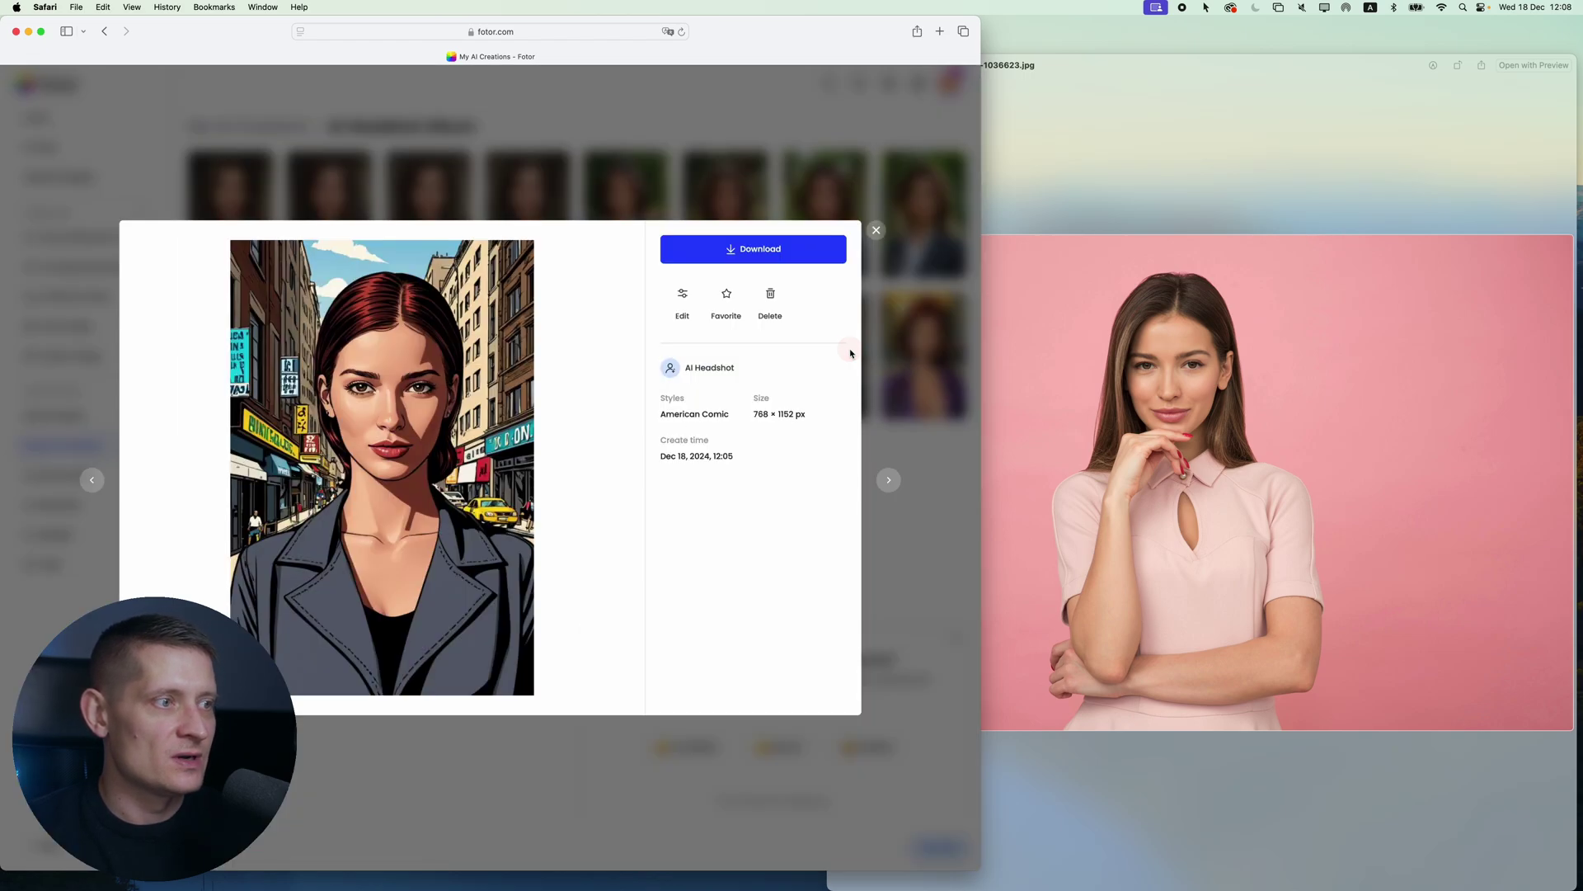
{"action": "left_click", "coordinate": [873, 230]}
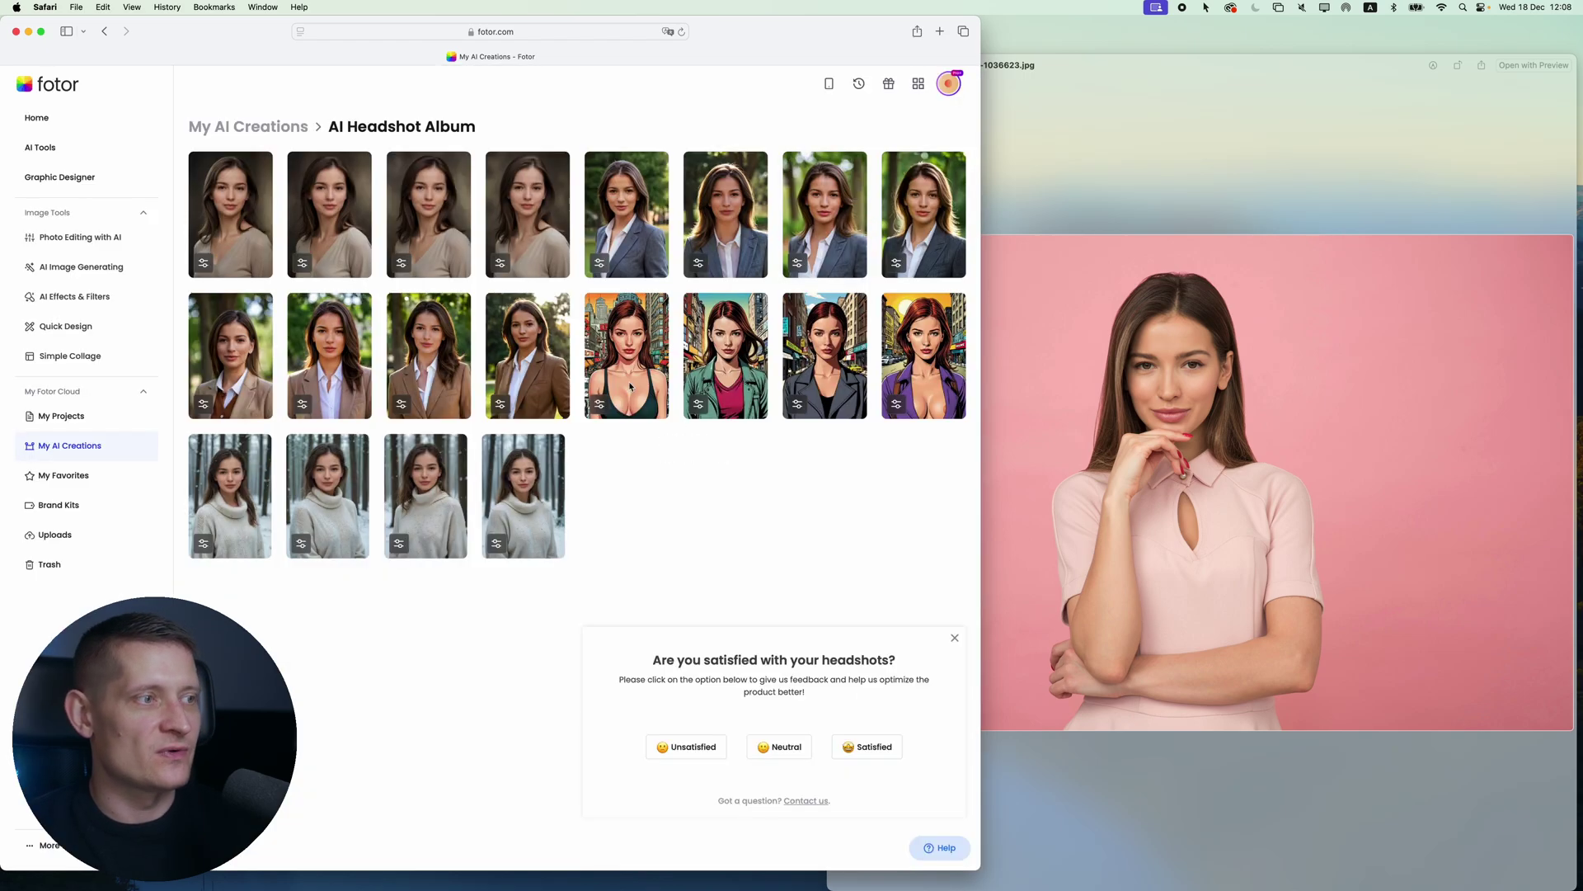
{"action": "left_click", "coordinate": [329, 506]}
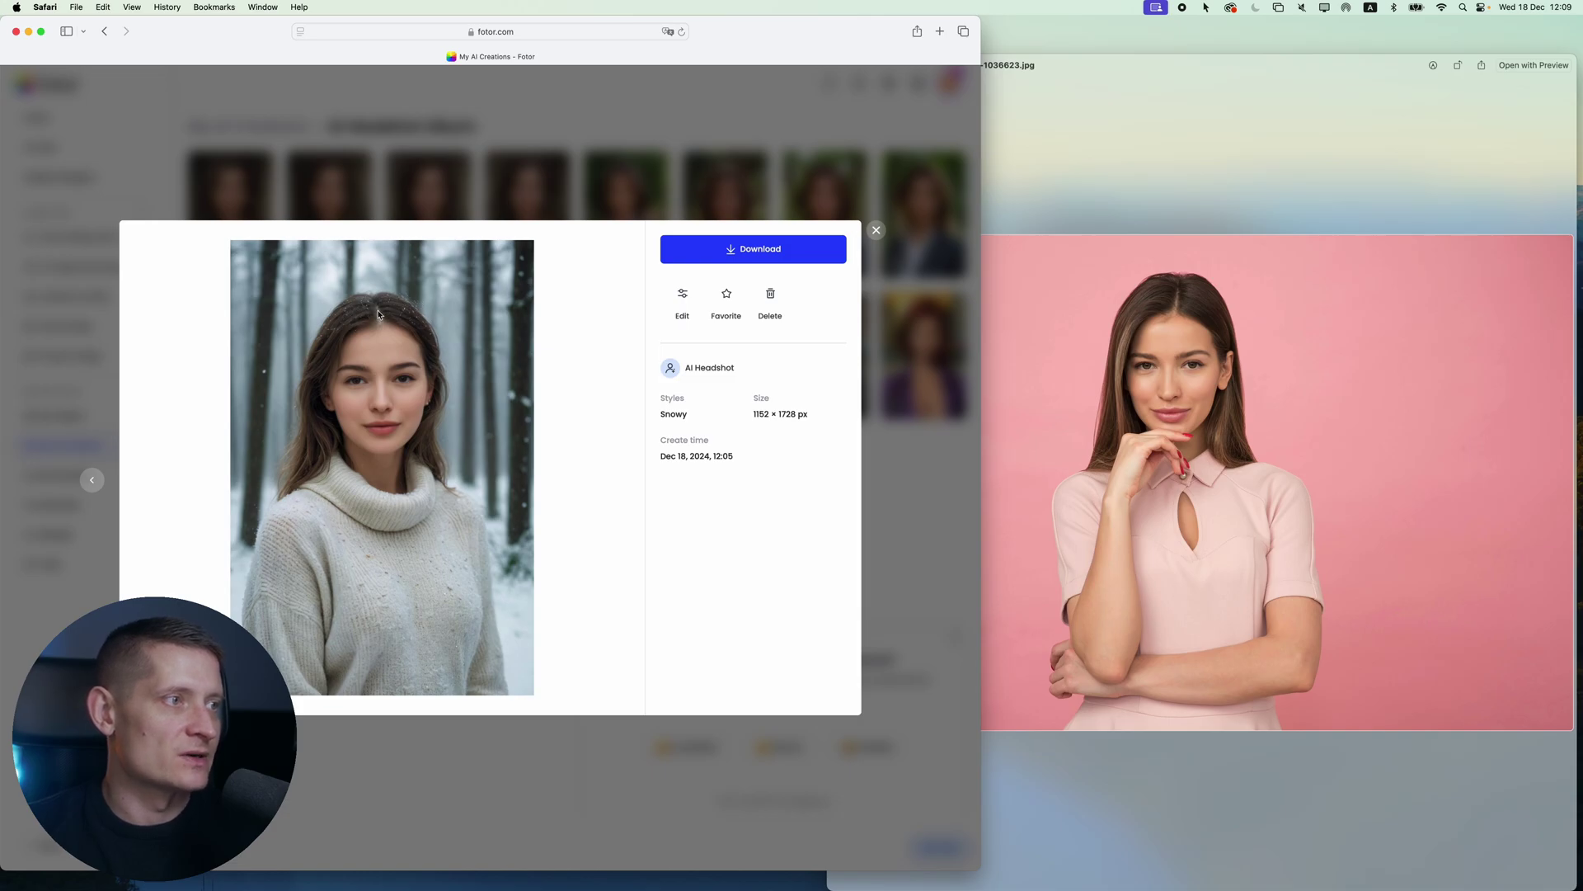
{"action": "left_click", "coordinate": [755, 242]}
Allow the fotor.com download and start a new male AI Headshot set
{"action": "left_click", "coordinate": [608, 477]}
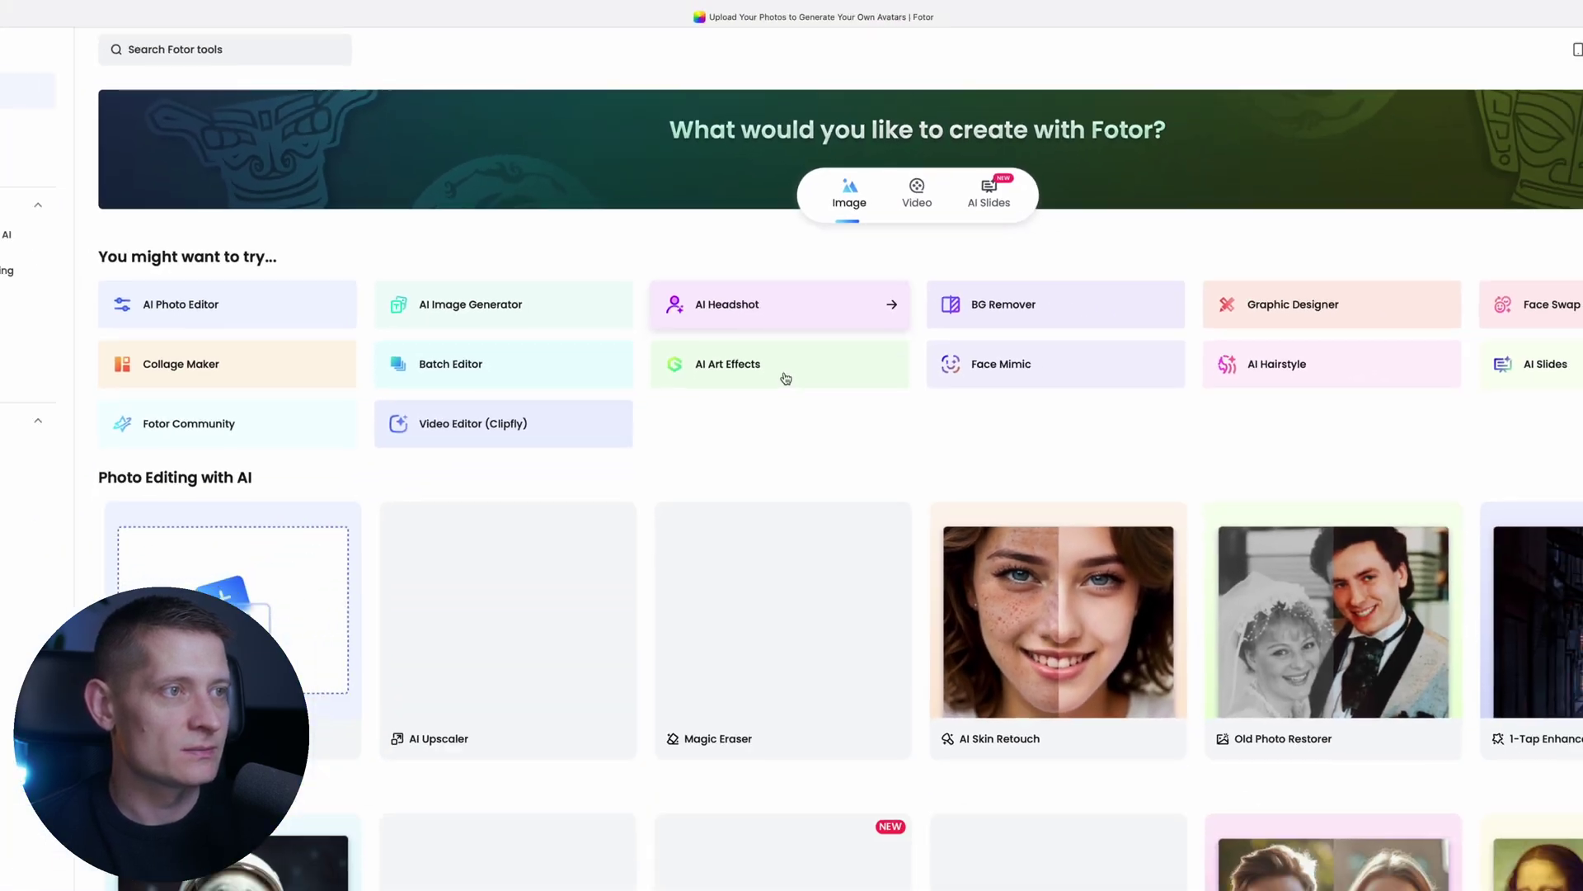
{"action": "left_click", "coordinate": [798, 375]}
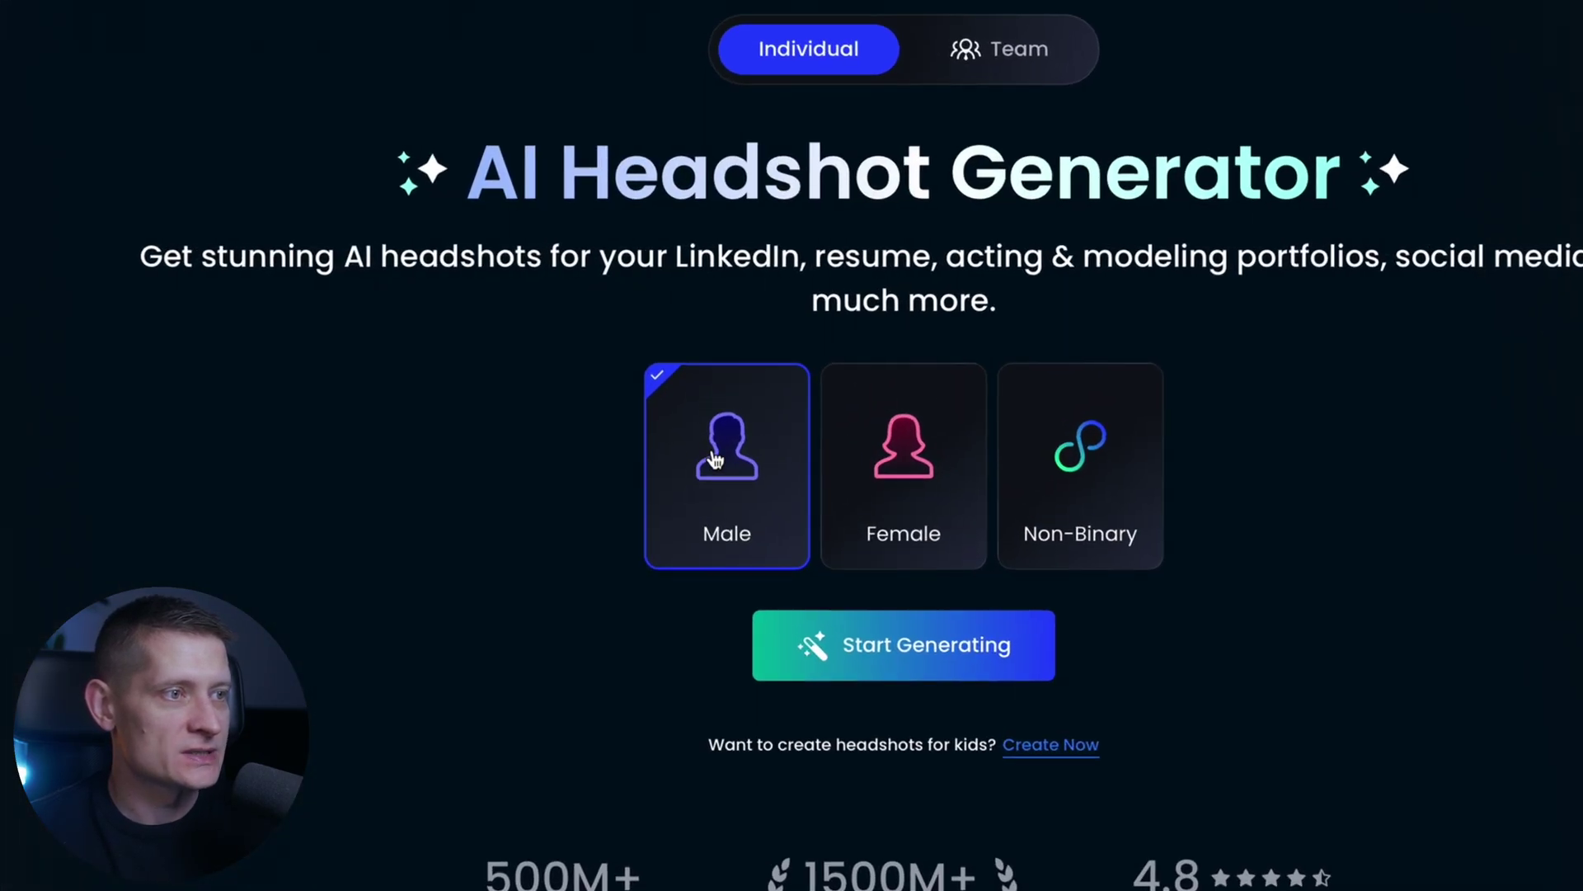
{"action": "left_click", "coordinate": [877, 657]}
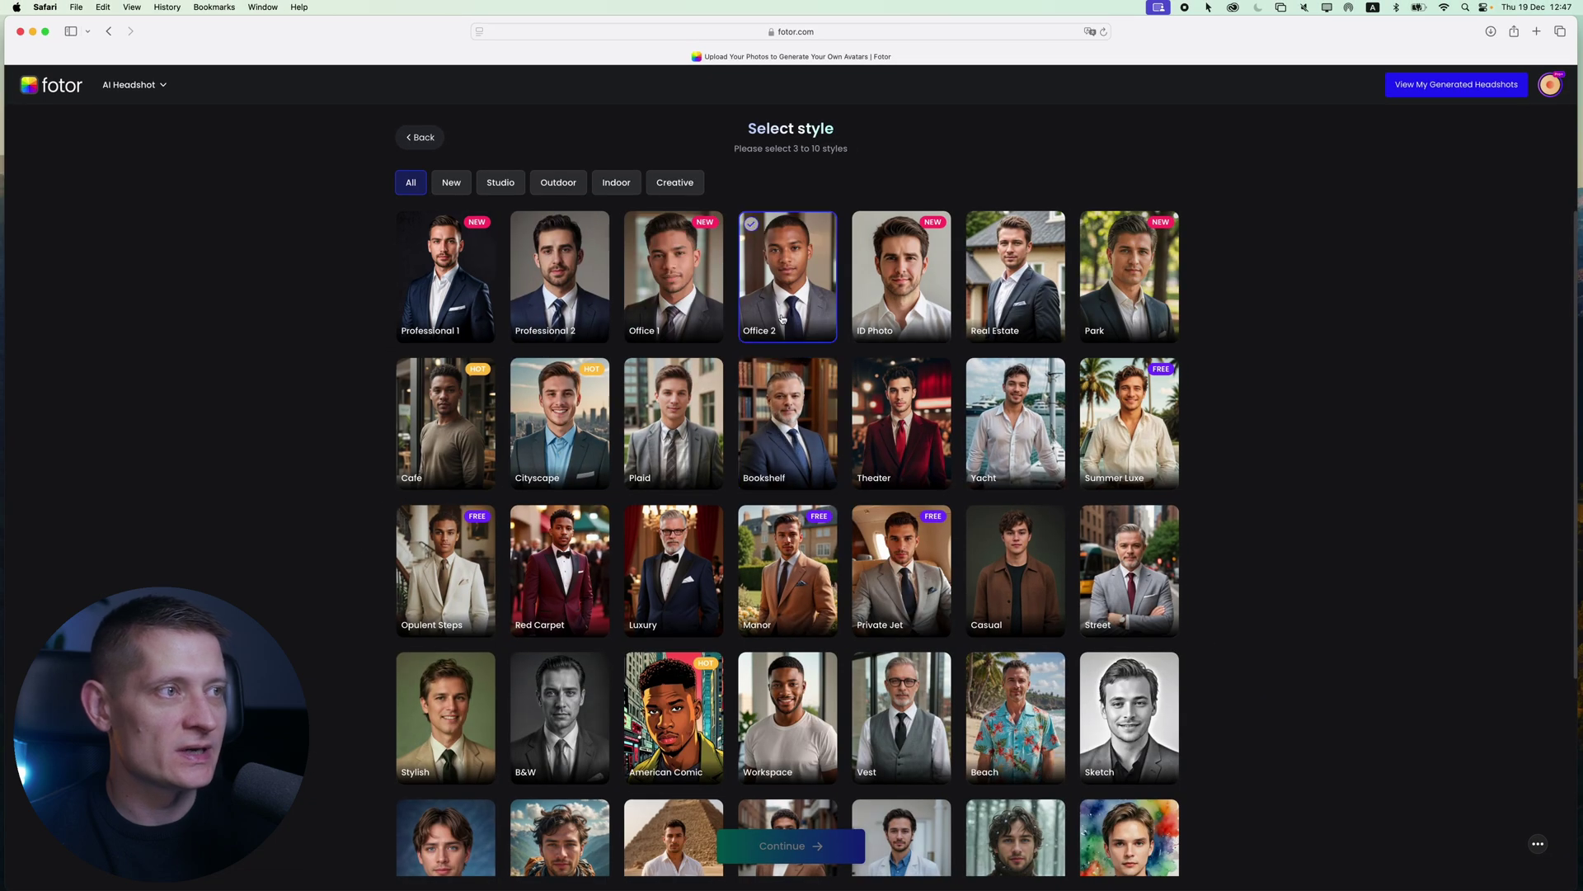
Pick the Manor, Private Jet, Professional 1 and Doctor Coat styles
{"action": "scroll", "coordinate": [321, 392], "scroll_direction": "down", "scroll_amount": 3}
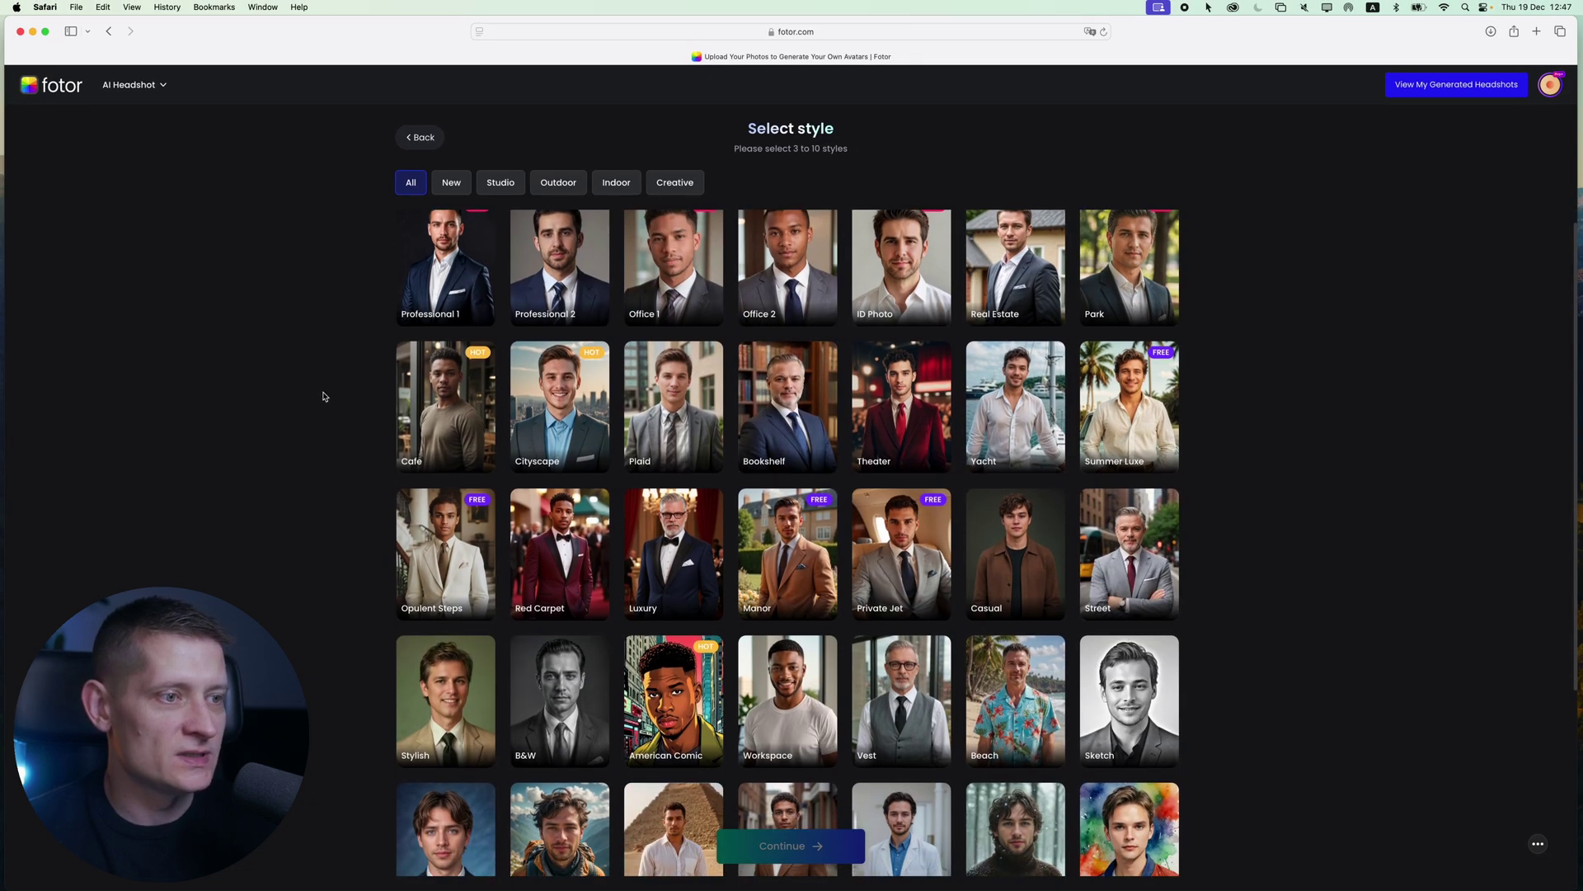
{"action": "left_click", "coordinate": [812, 482]}
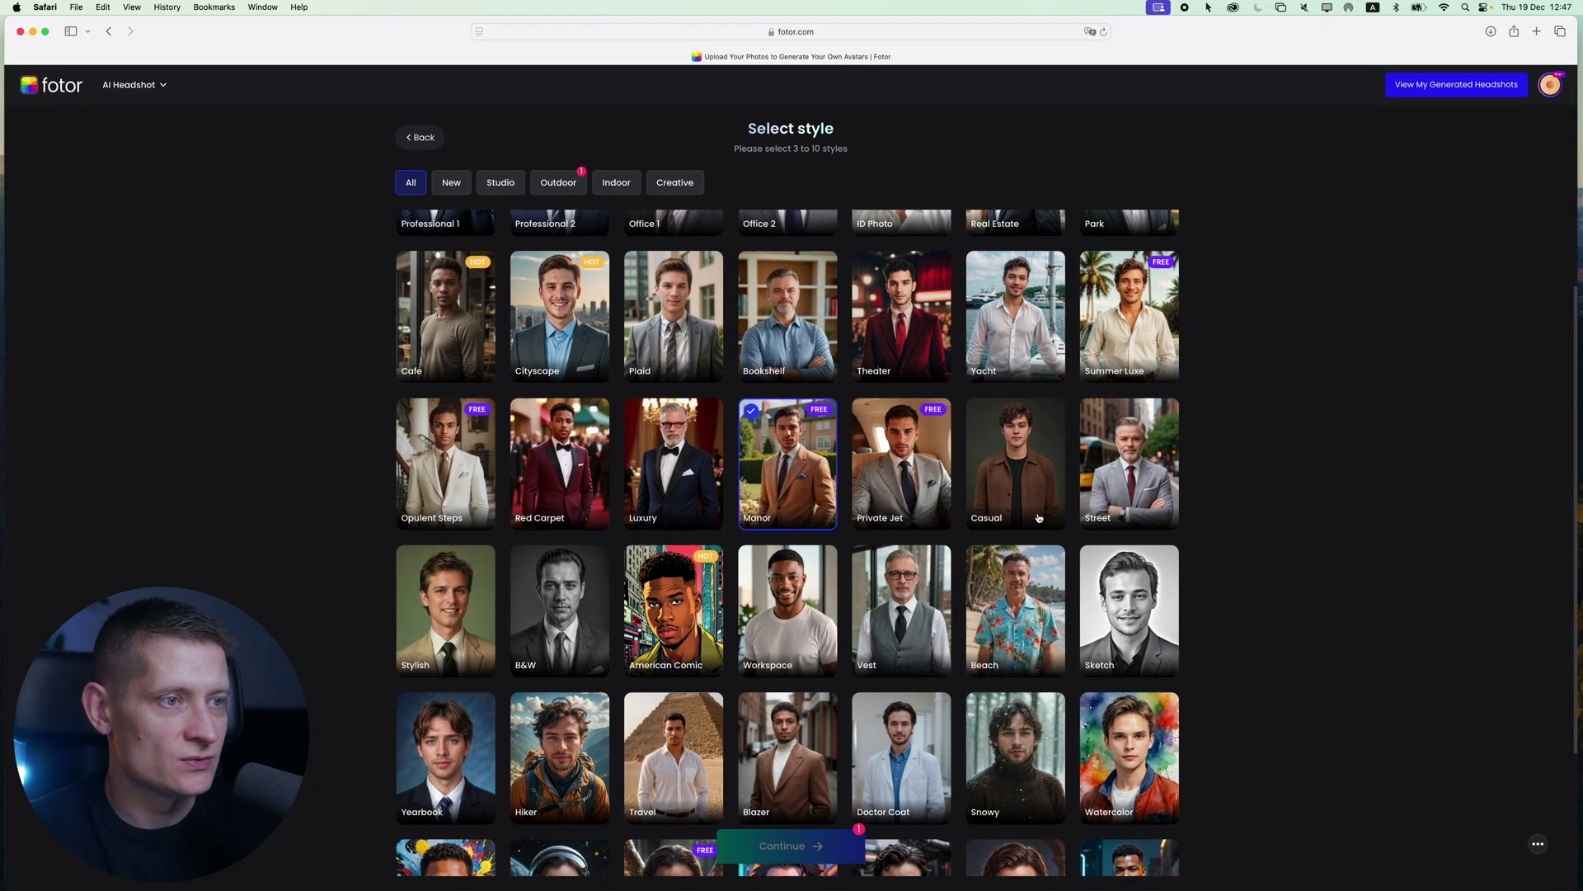
{"action": "left_click", "coordinate": [901, 462]}
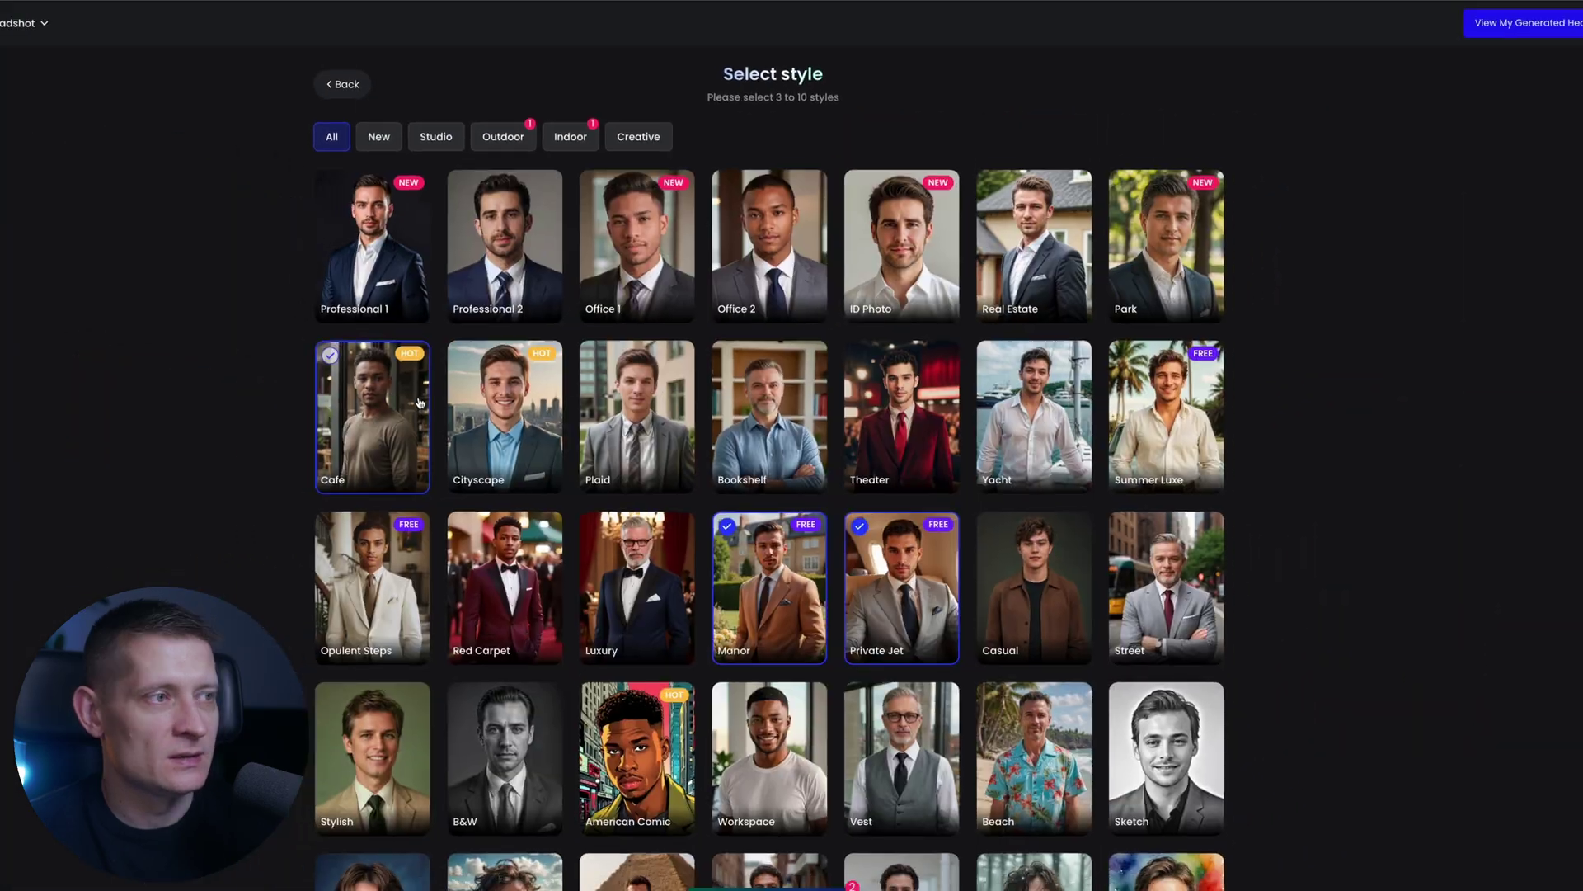
{"action": "left_click", "coordinate": [372, 247]}
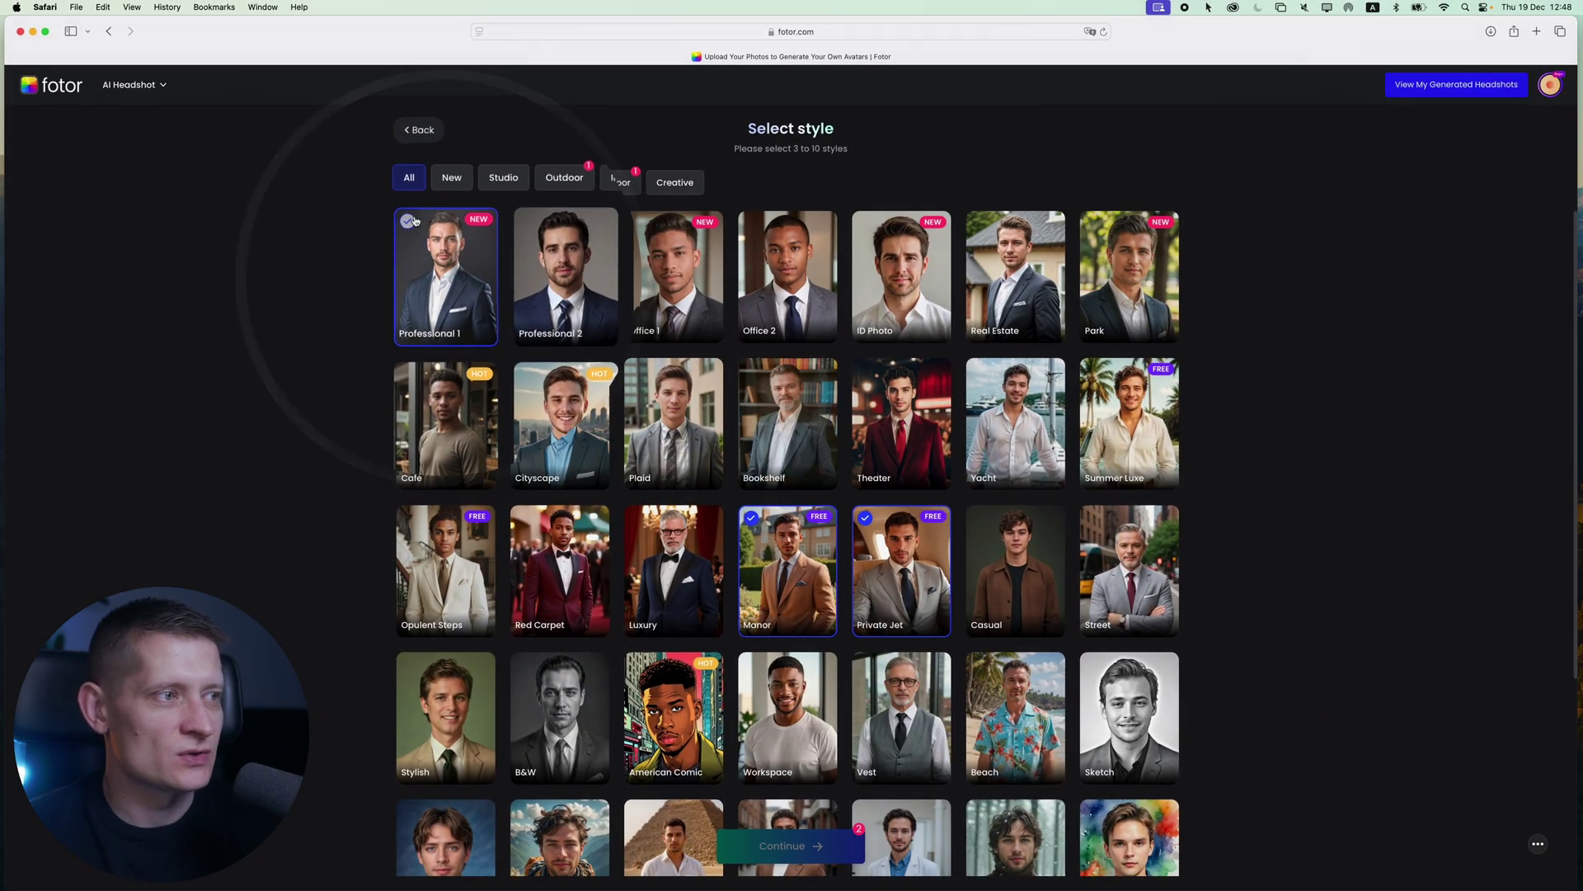
{"action": "scroll", "coordinate": [1013, 443], "scroll_direction": "down", "scroll_amount": 4}
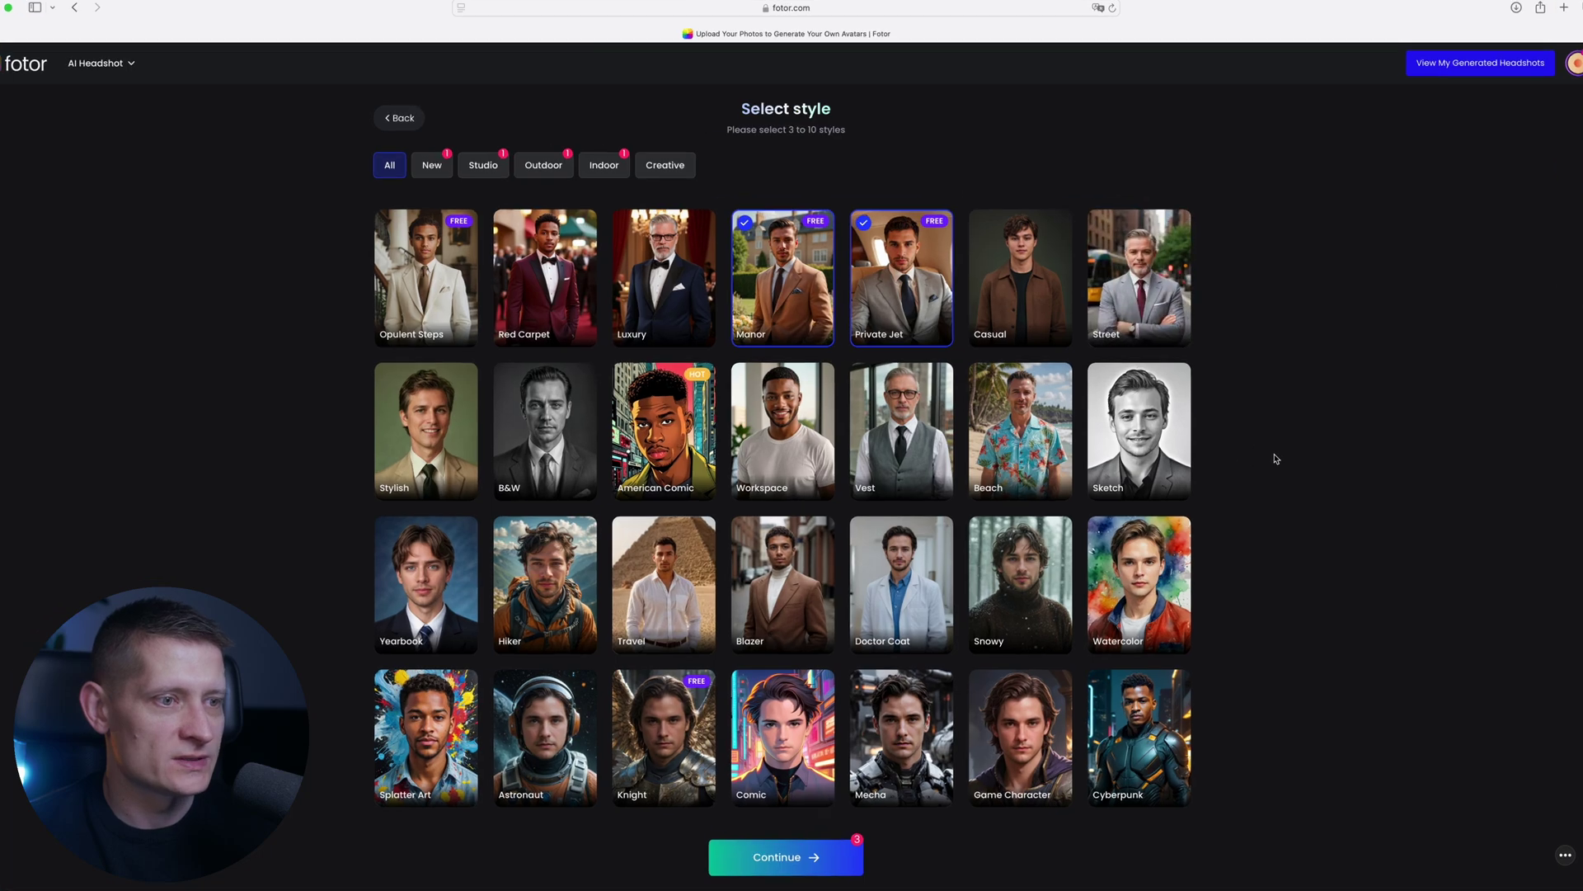
{"action": "left_click", "coordinate": [901, 577]}
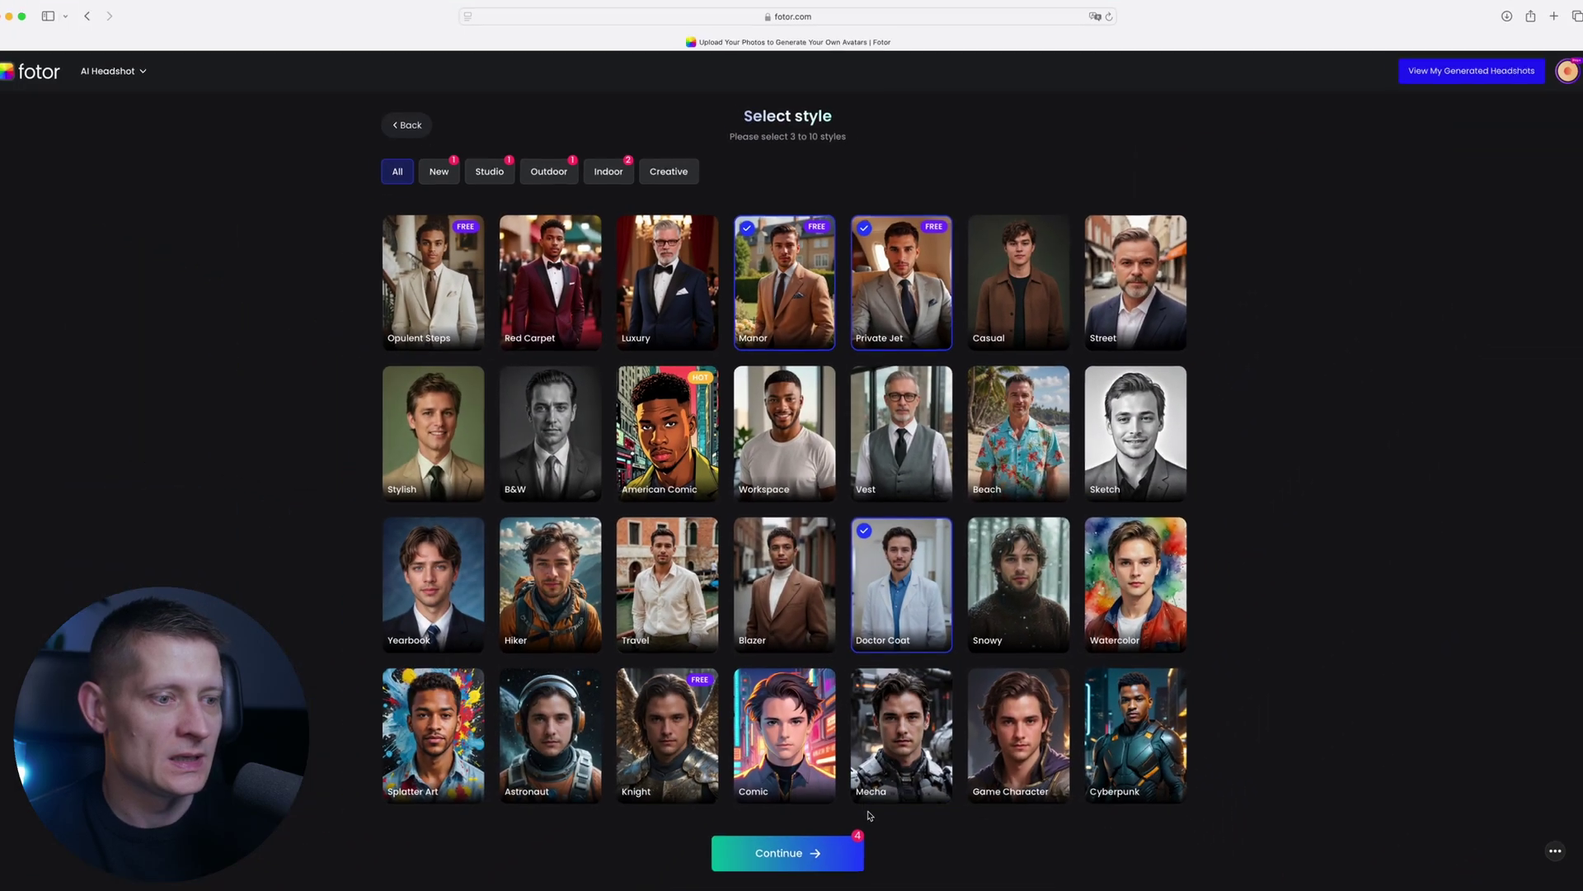
Continue to the upload step and upload Foto.jpg from the Desktop
{"action": "left_click", "coordinate": [831, 851]}
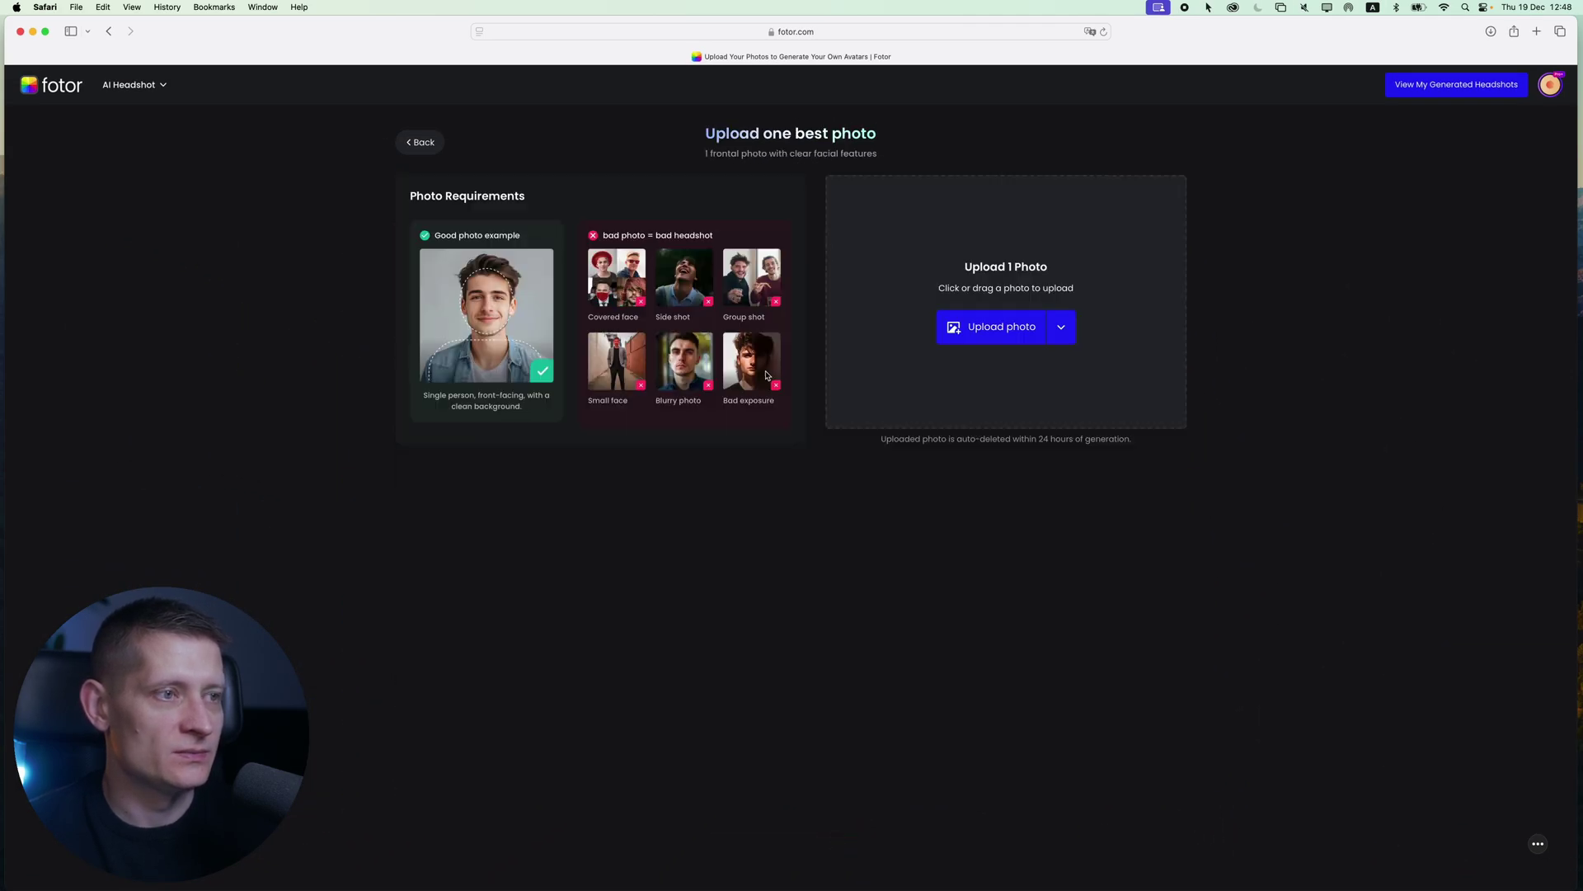
{"action": "left_click", "coordinate": [1023, 329]}
{"action": "double_click", "coordinate": [449, 178]}
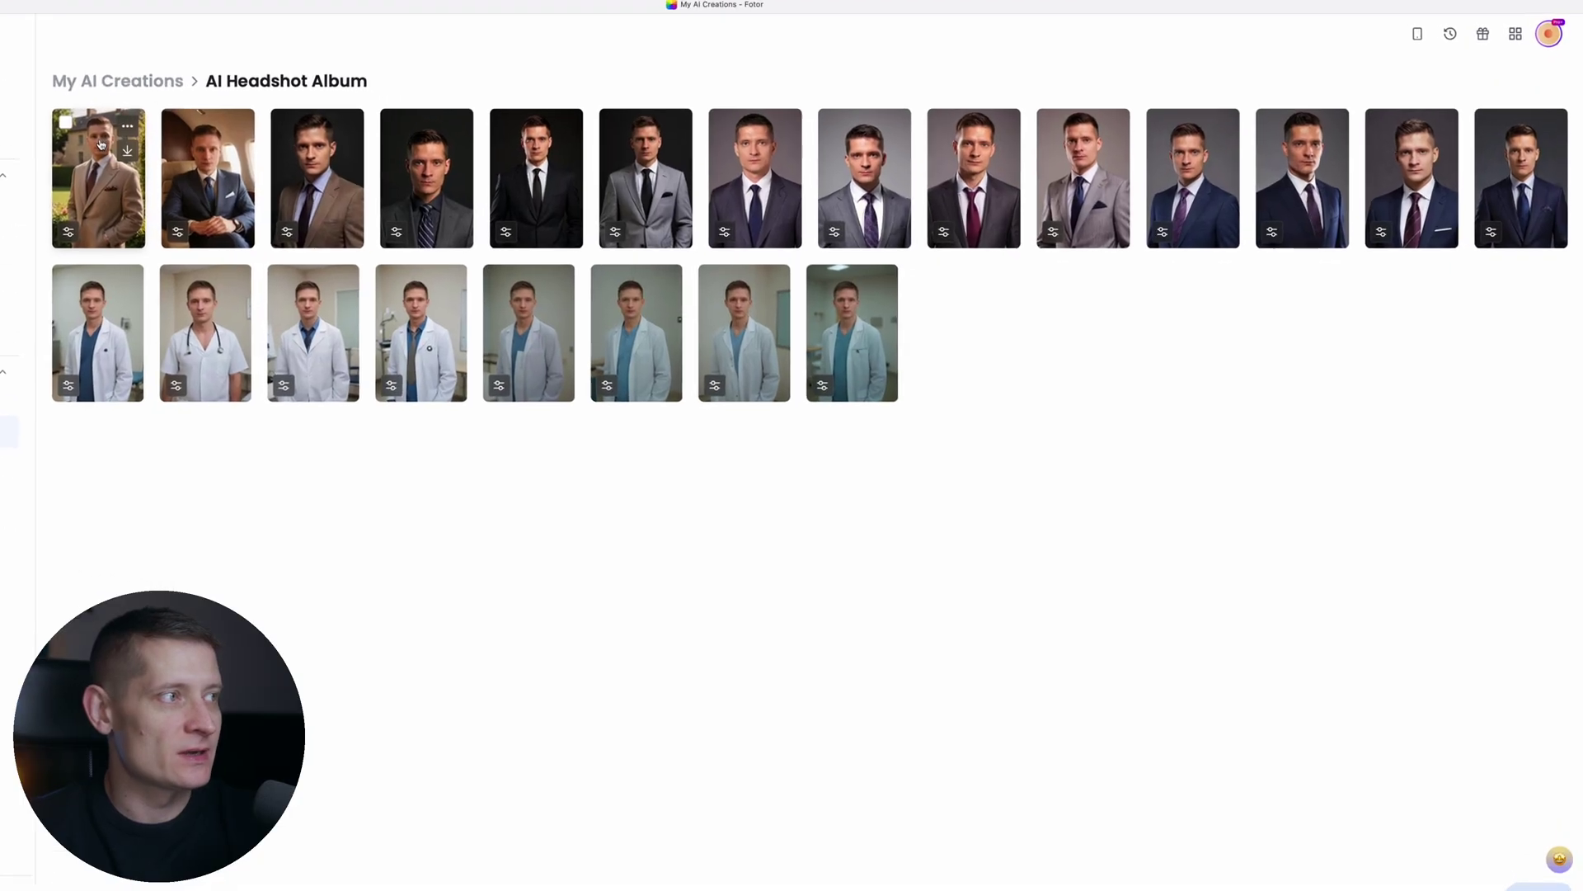
{"action": "left_click", "coordinate": [101, 144]}
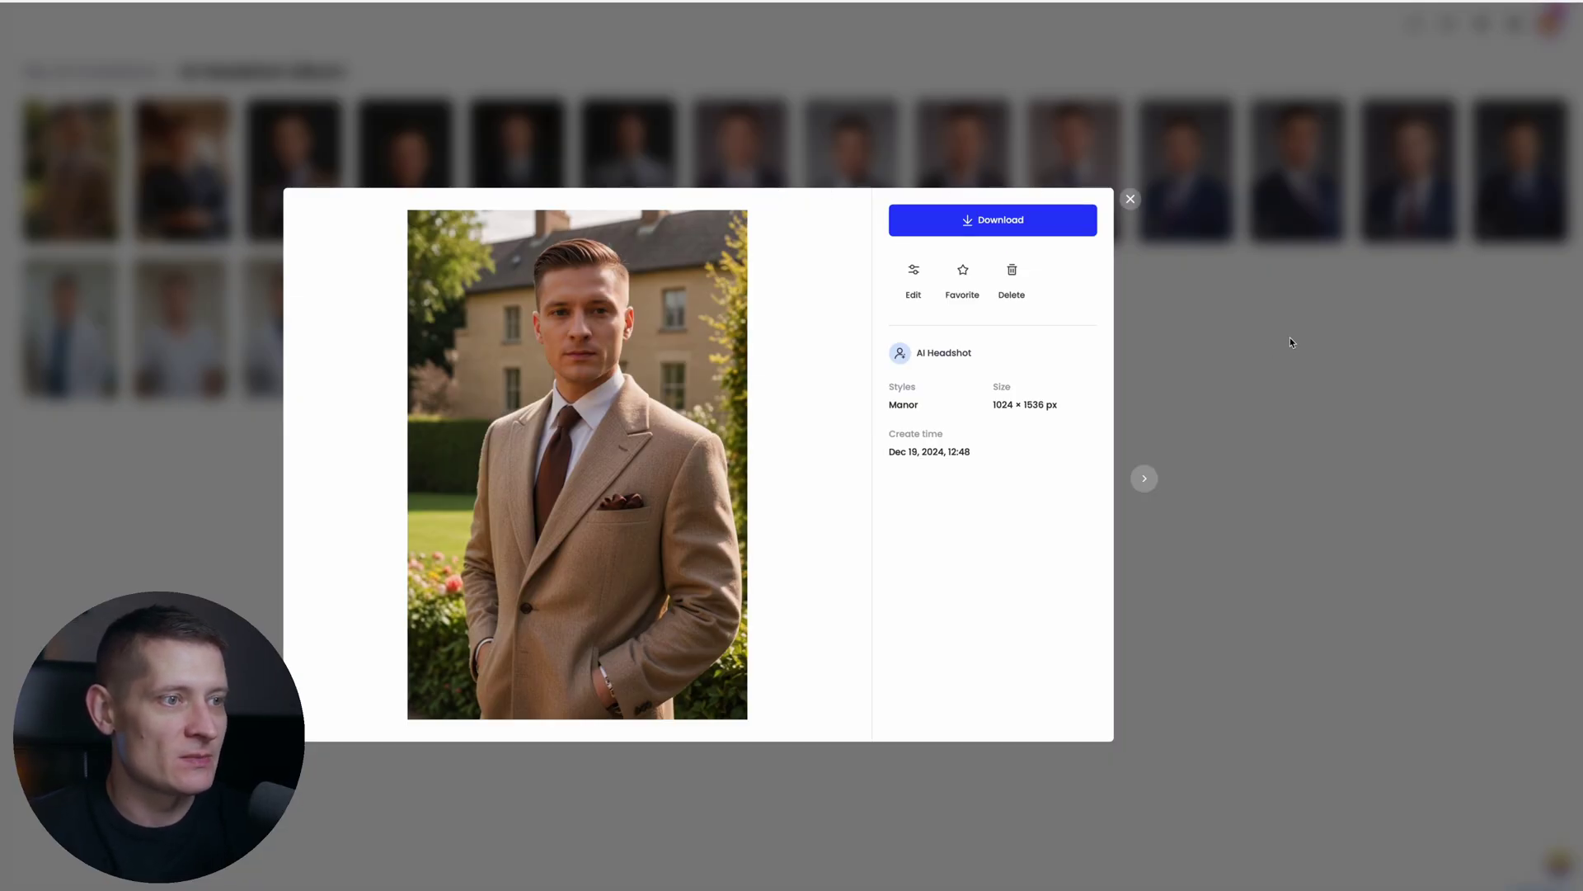
{"action": "left_click", "coordinate": [1131, 199]}
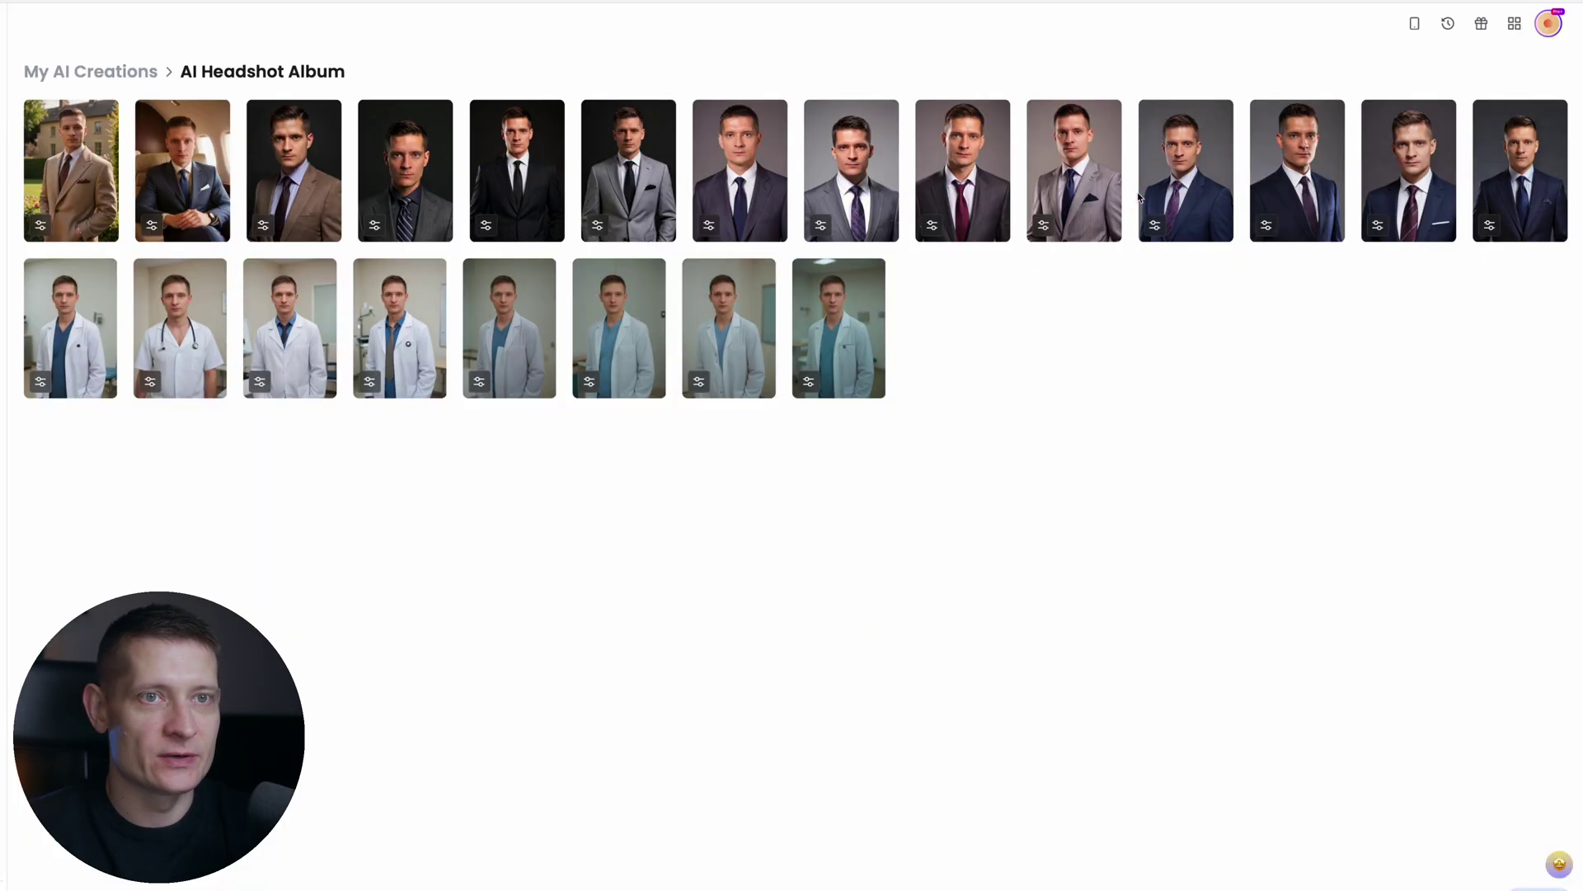
{"action": "left_click", "coordinate": [1413, 186]}
{"action": "left_click", "coordinate": [1131, 198]}
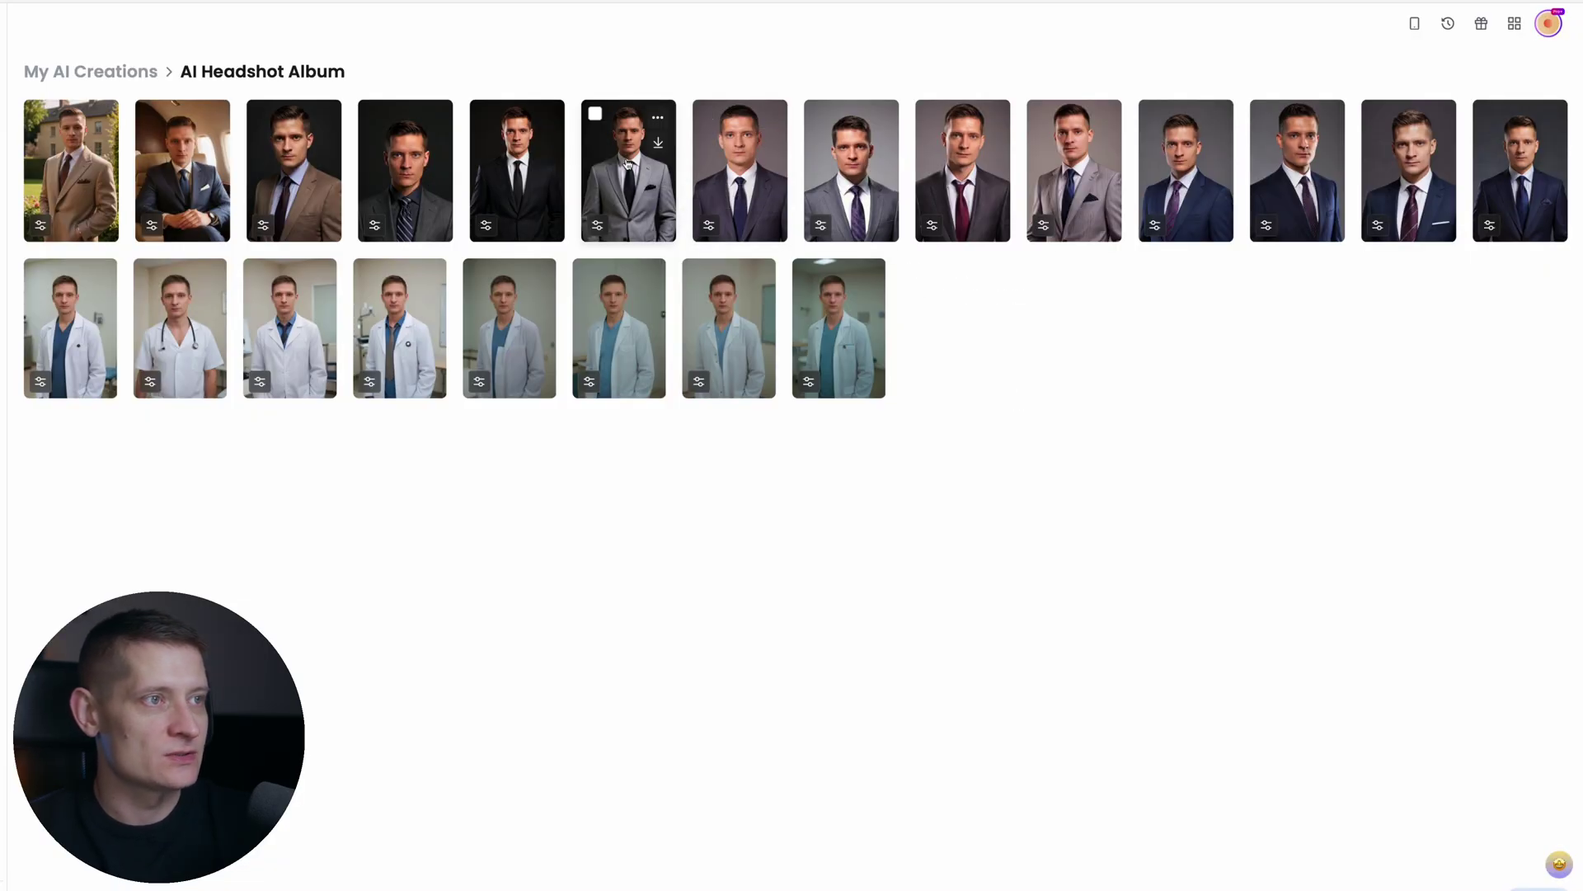
{"action": "left_click", "coordinate": [626, 163]}
{"action": "left_click", "coordinate": [1001, 166]}
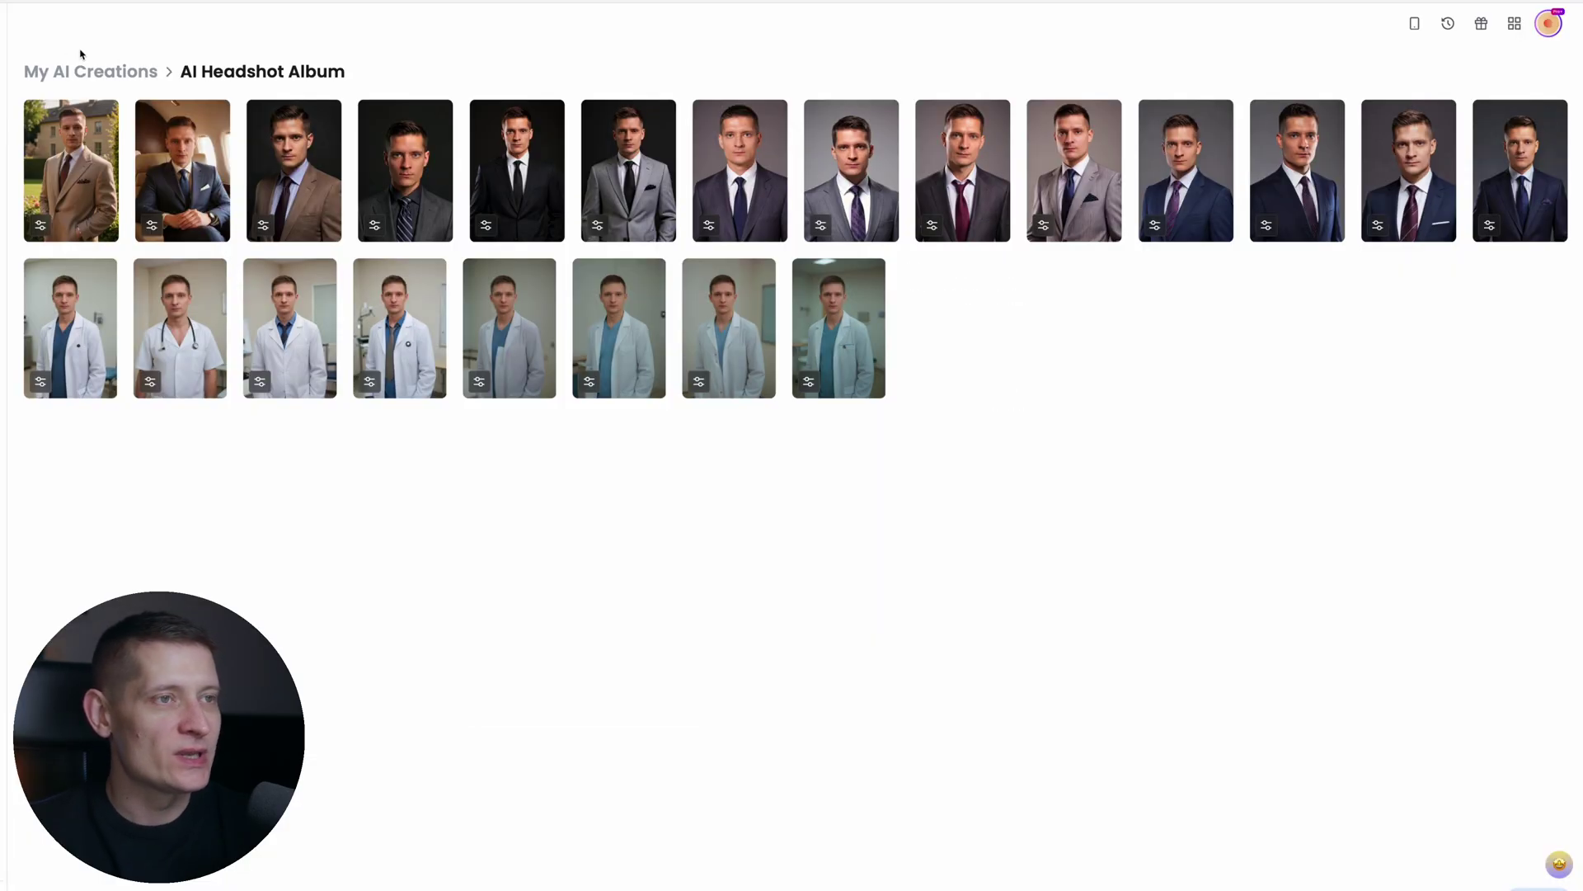